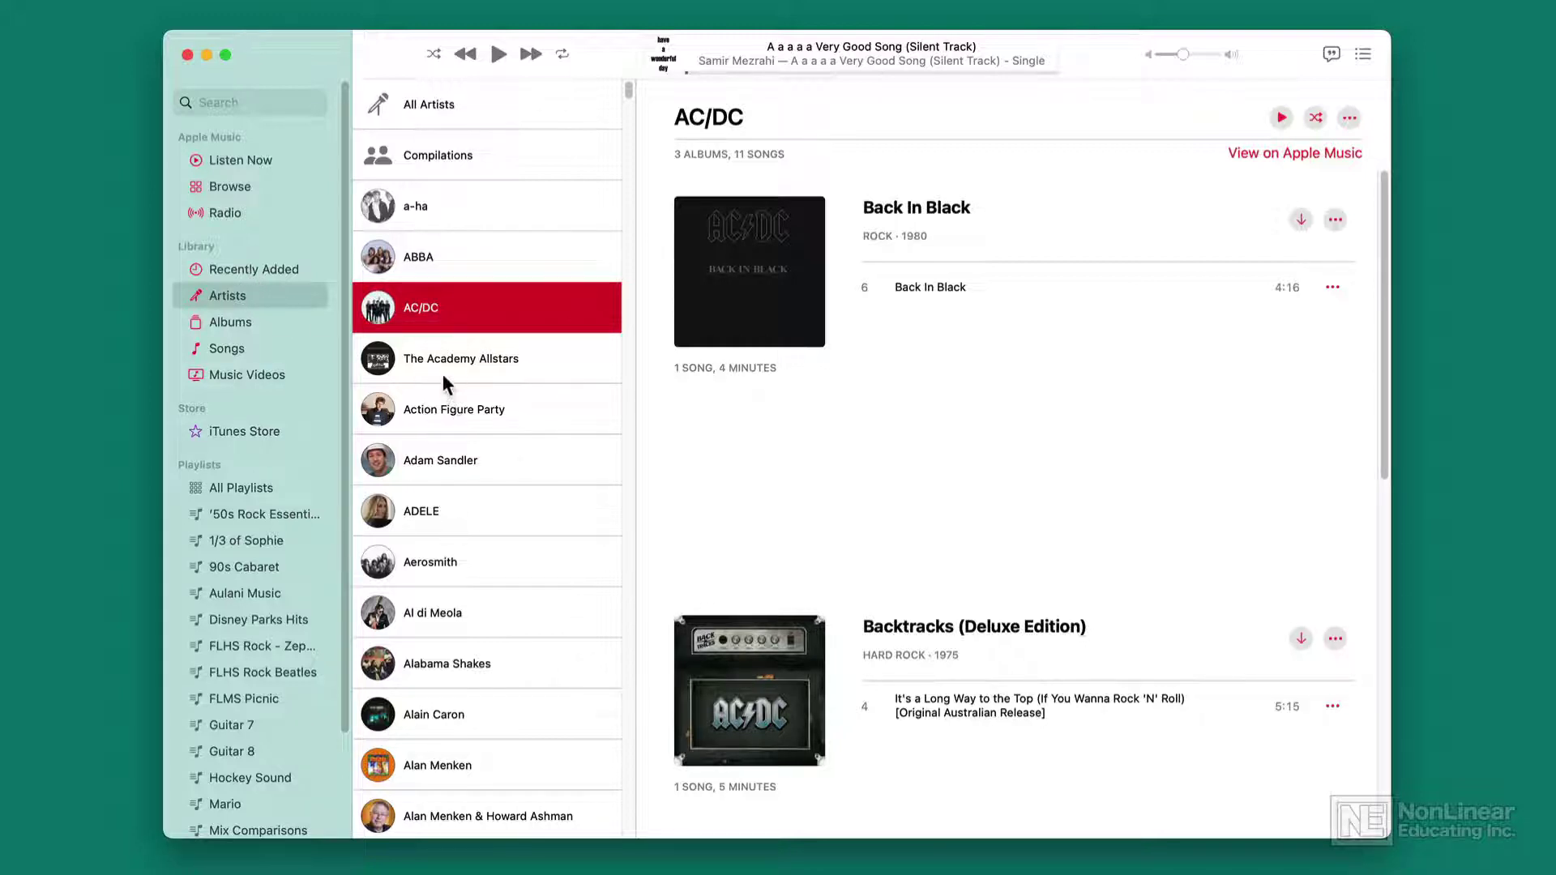
Step: View the library by albums and by songs, sorting the songs by time and by artist before returning to the artists view
{"action": "left_click", "coordinate": [261, 319]}
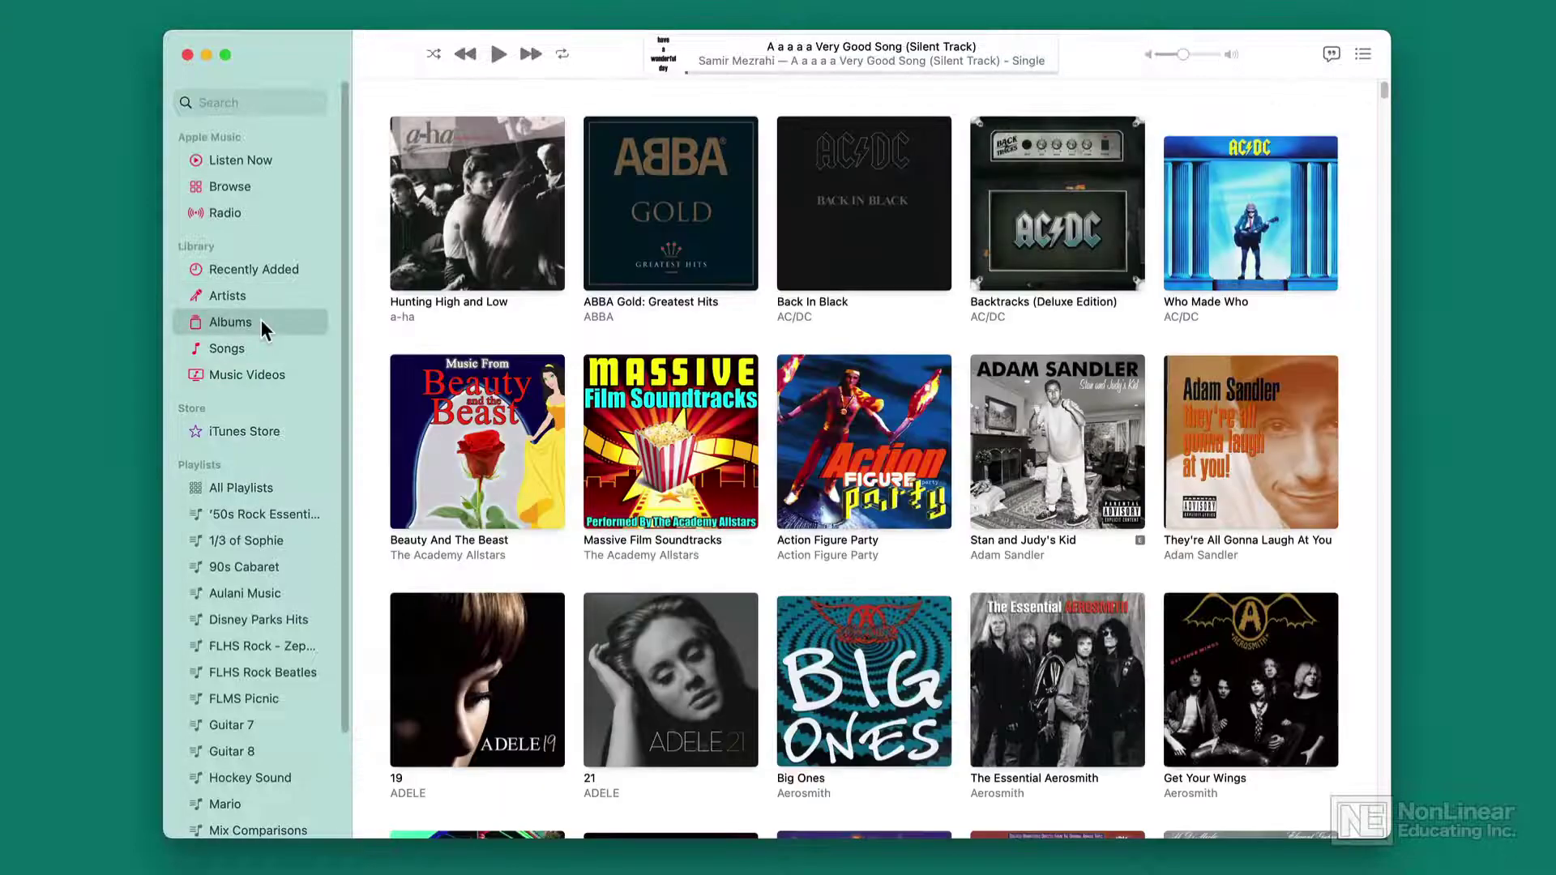
{"action": "left_click", "coordinate": [256, 347]}
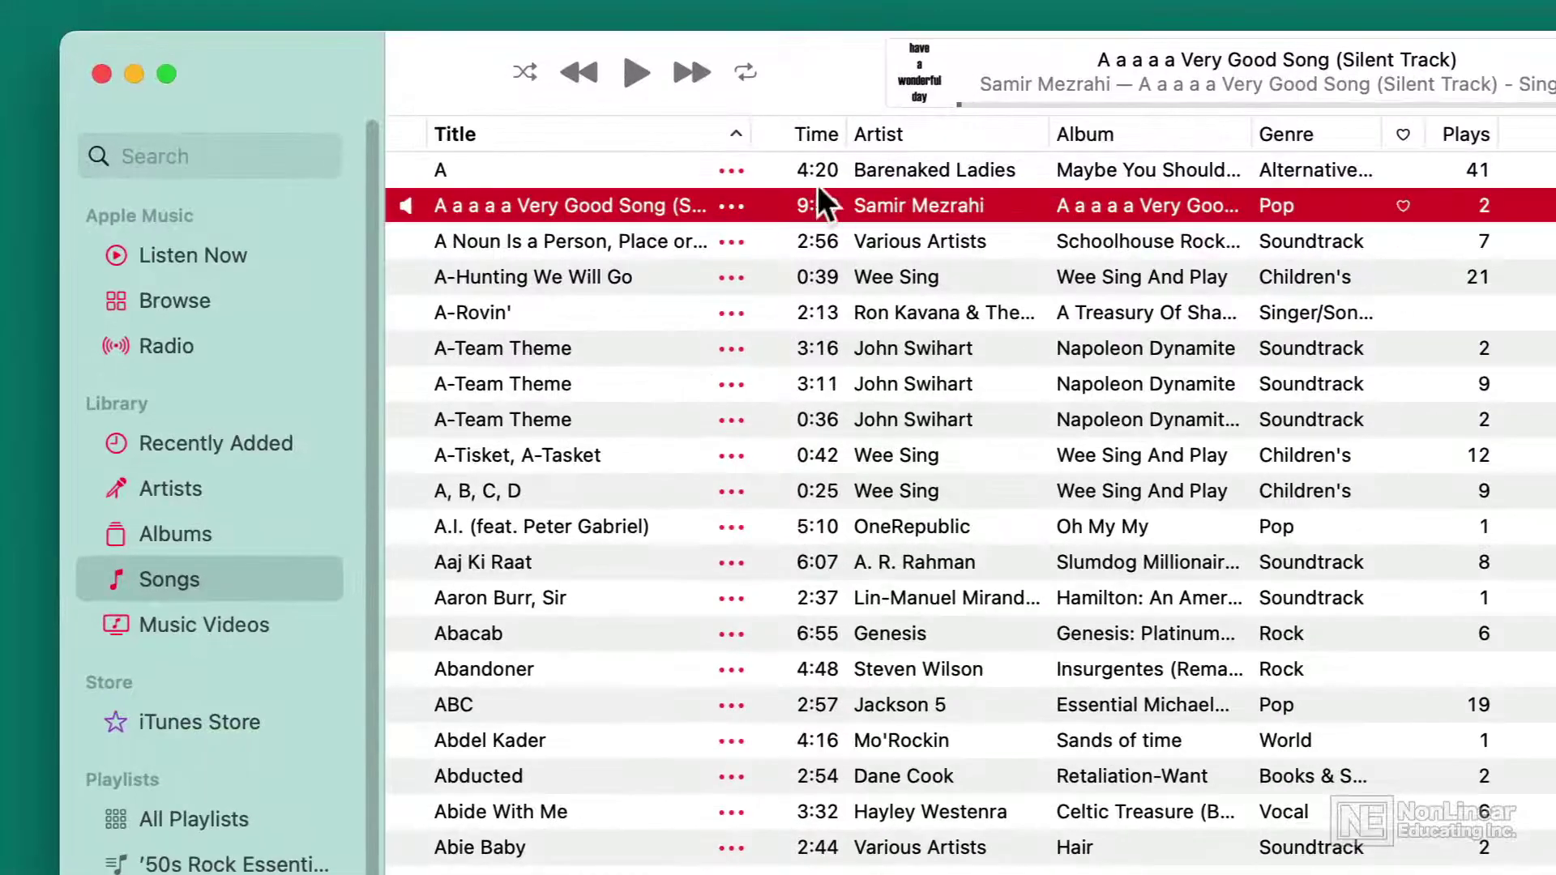
{"action": "left_click", "coordinate": [815, 137]}
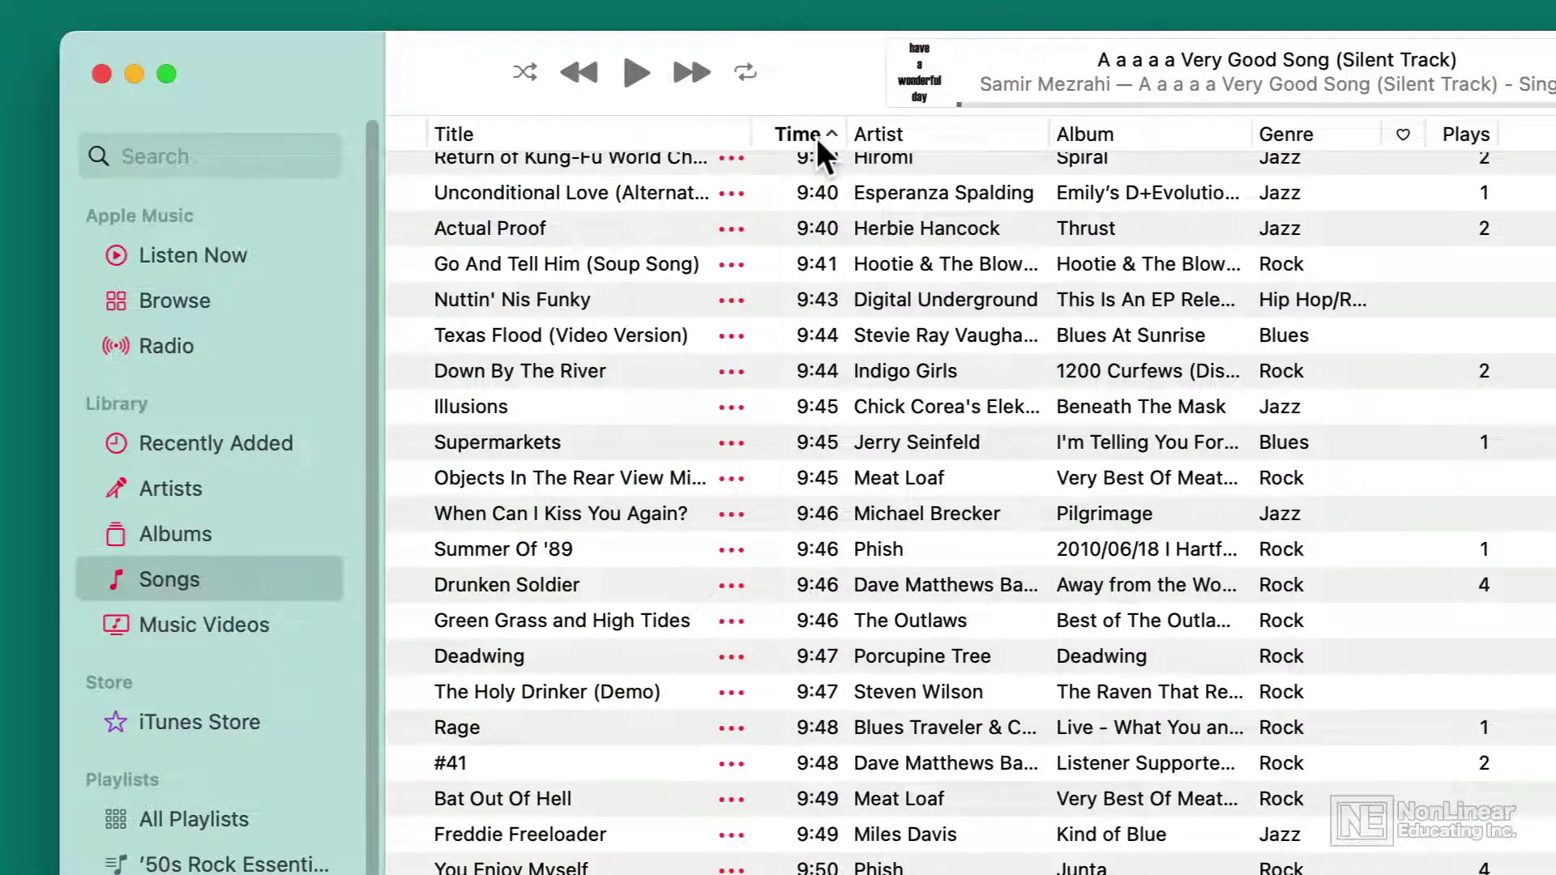
{"action": "left_click", "coordinate": [988, 133]}
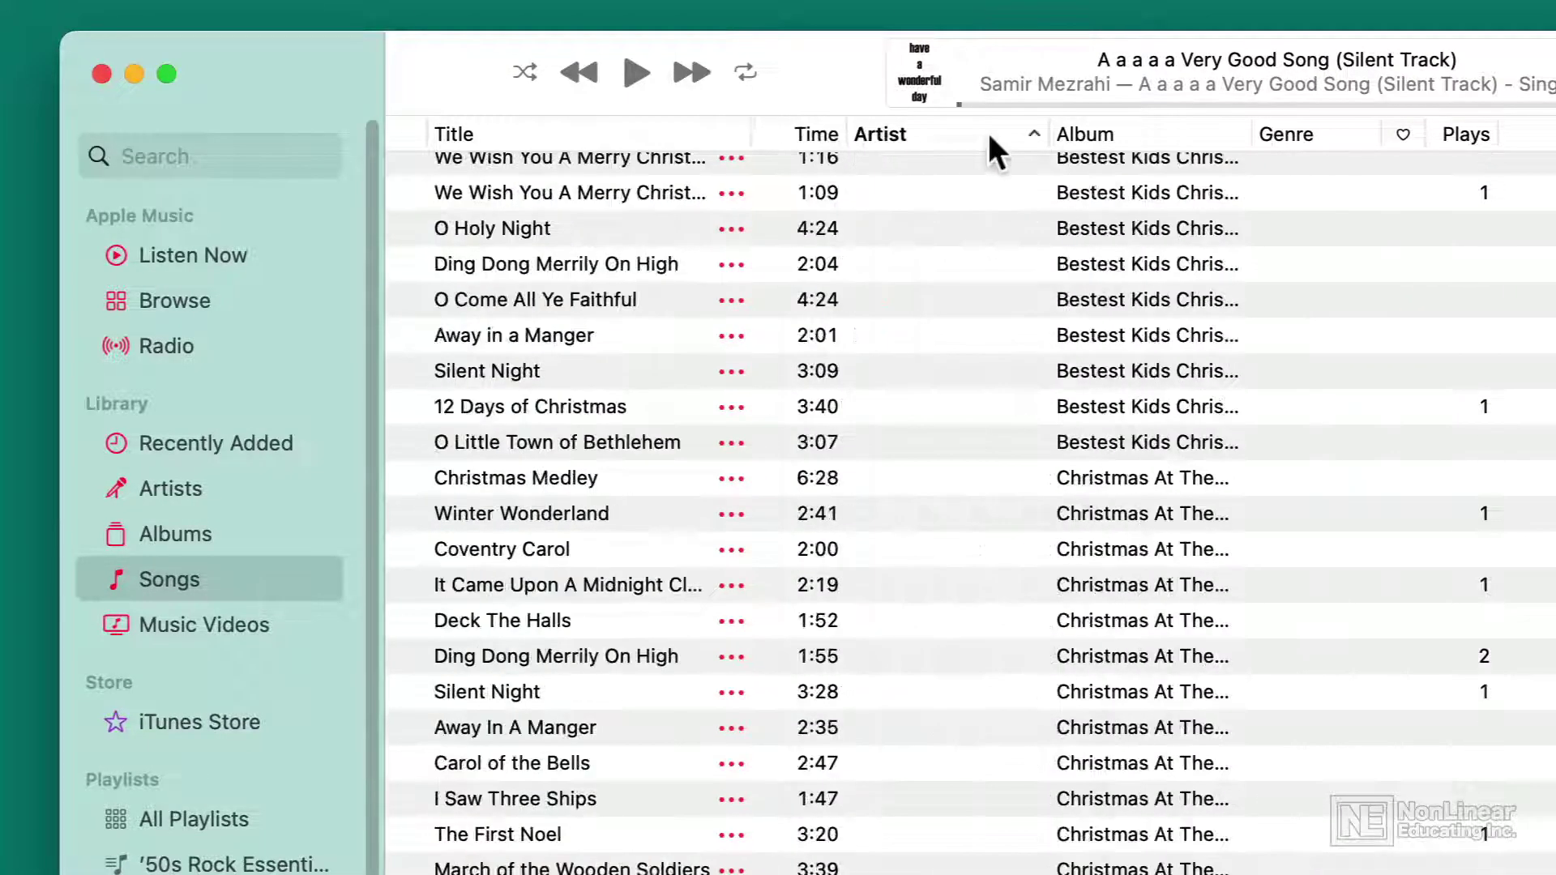
{"action": "left_click", "coordinate": [238, 495]}
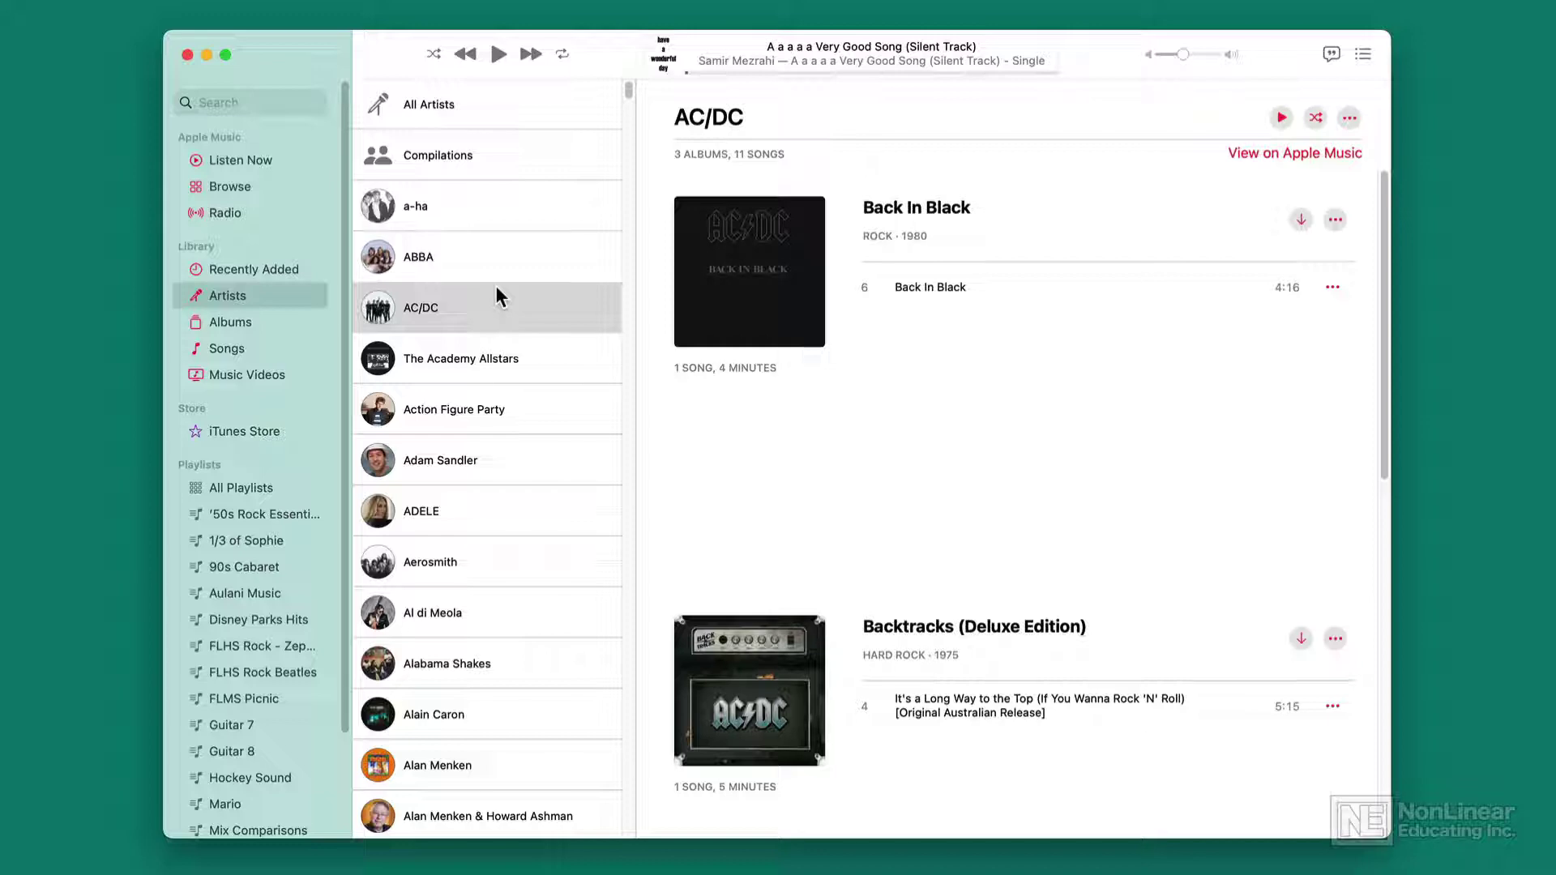
Step: Add the album "I Love You." by The Neighbourhood to the library from Apple Music's Now in Spatial Audio selection
{"action": "left_click", "coordinate": [245, 185]}
{"action": "scroll", "coordinate": [677, 634], "scroll_direction": "down", "scroll_amount": 3}
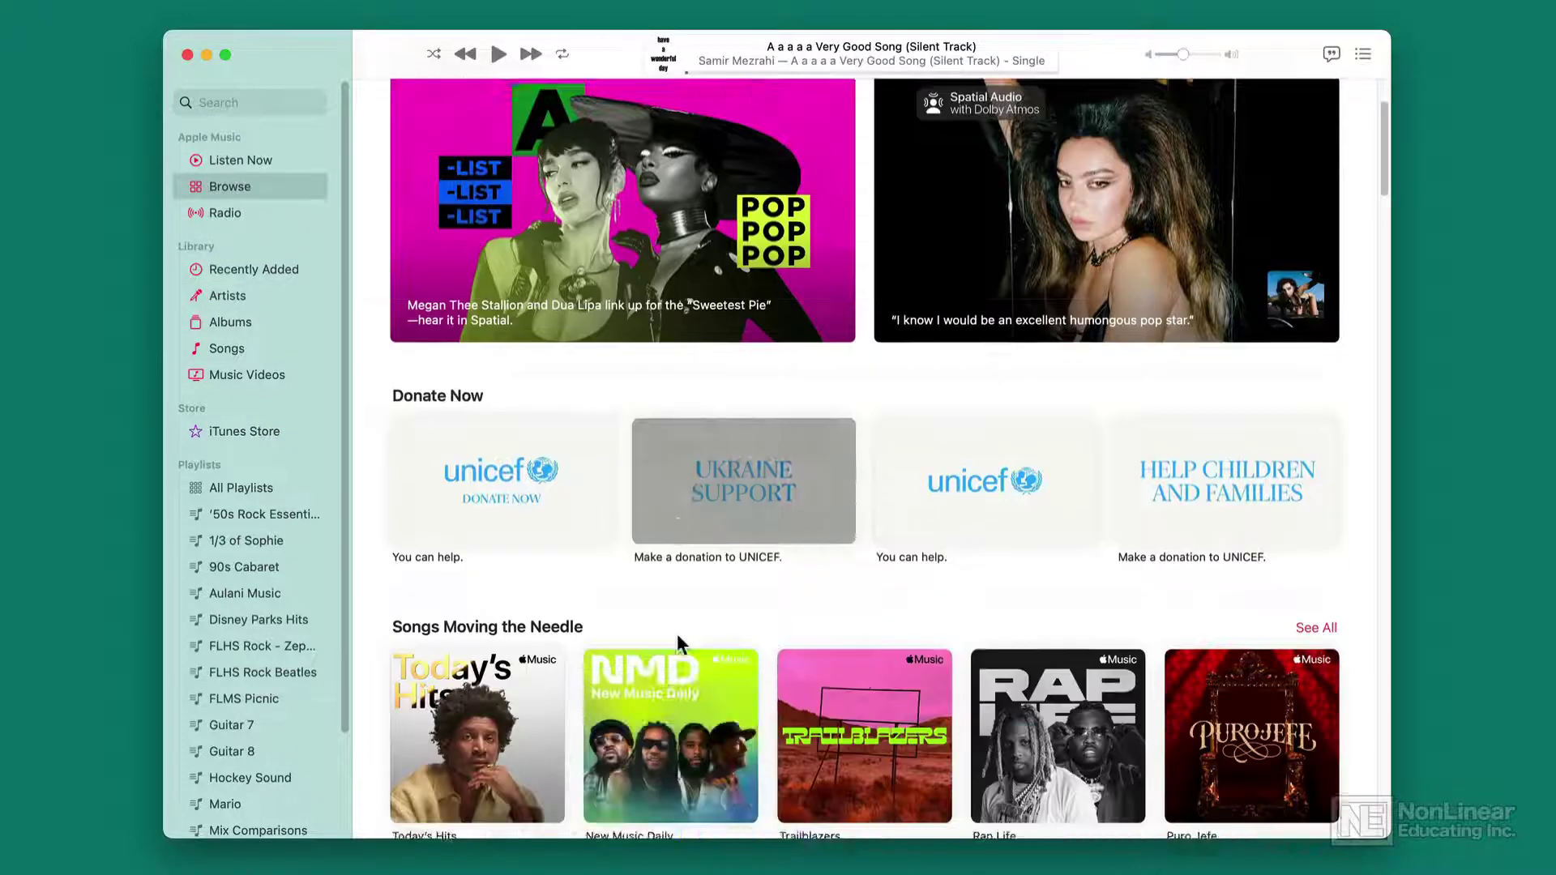
{"action": "scroll", "coordinate": [678, 634], "scroll_direction": "down", "scroll_amount": 5}
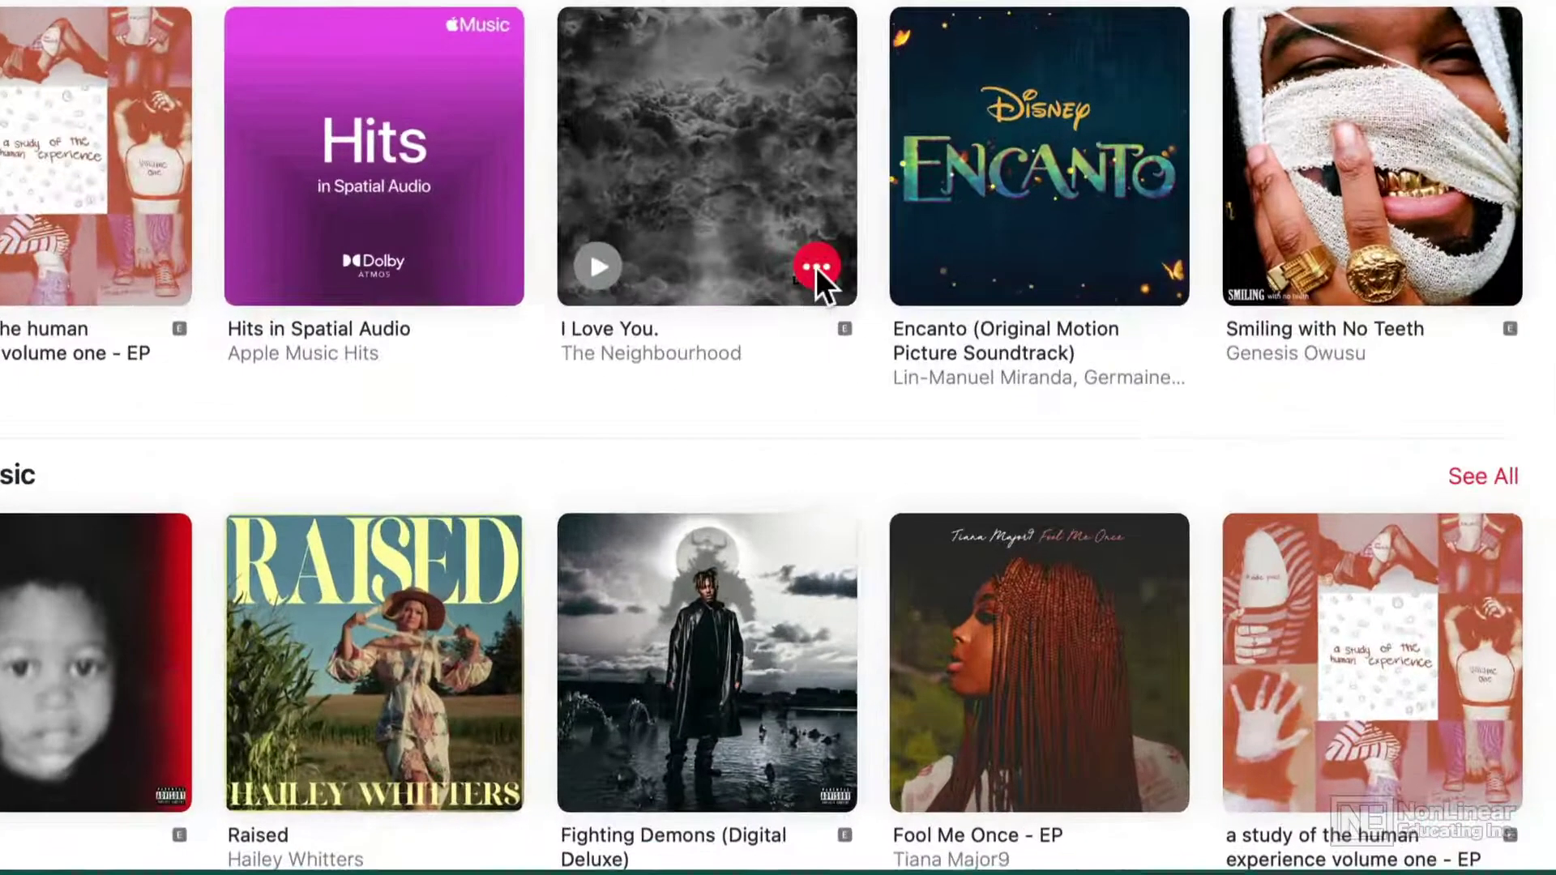
{"action": "left_click", "coordinate": [928, 488]}
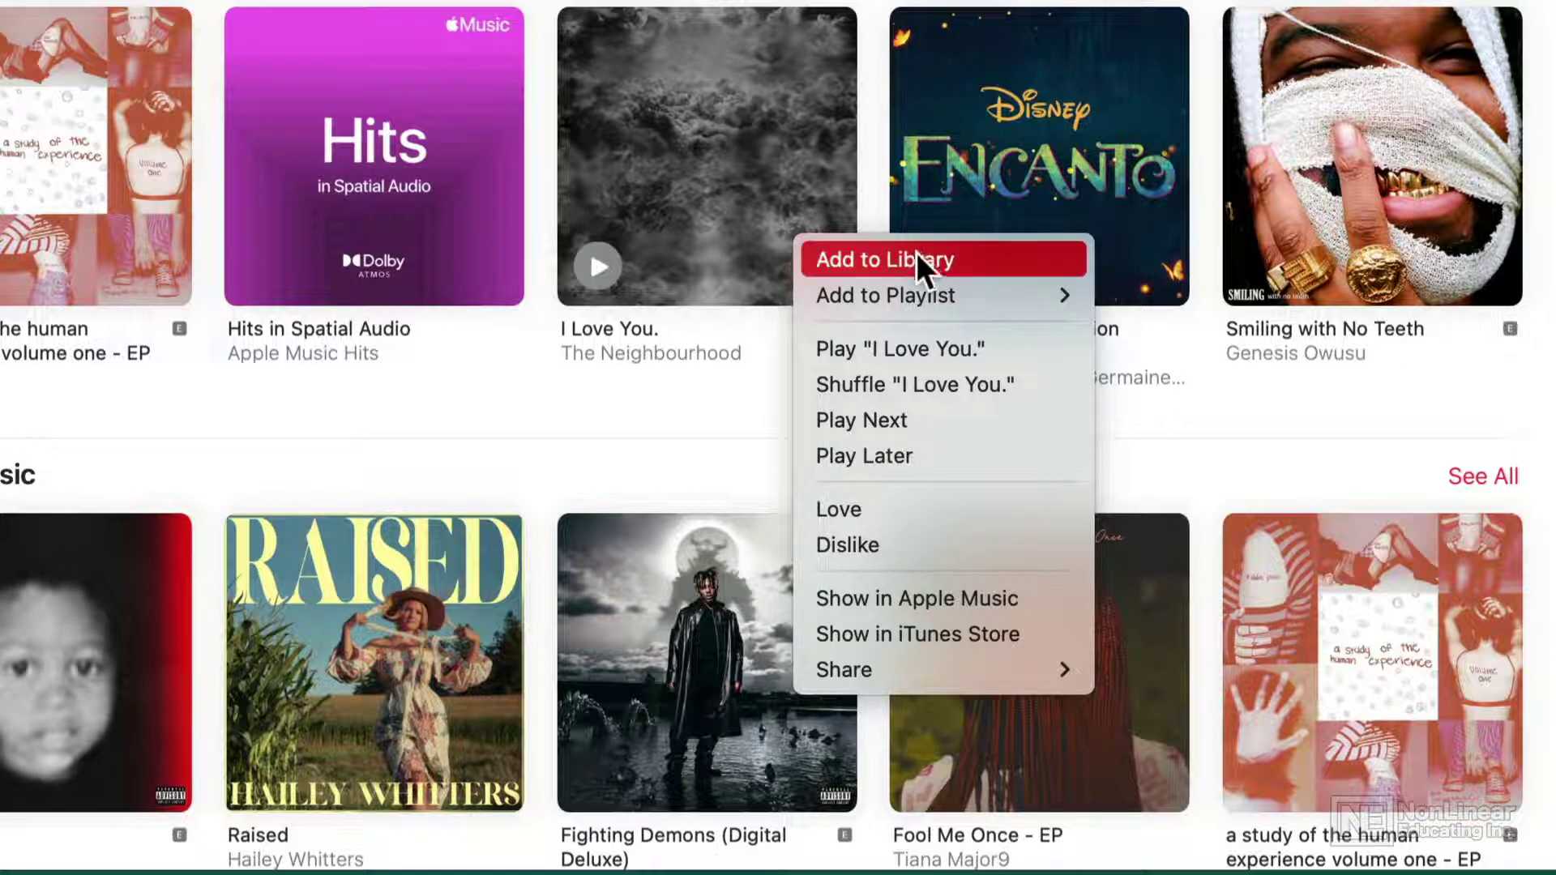
{"action": "mouse_move", "coordinate": [918, 296]}
{"action": "left_click", "coordinate": [929, 261]}
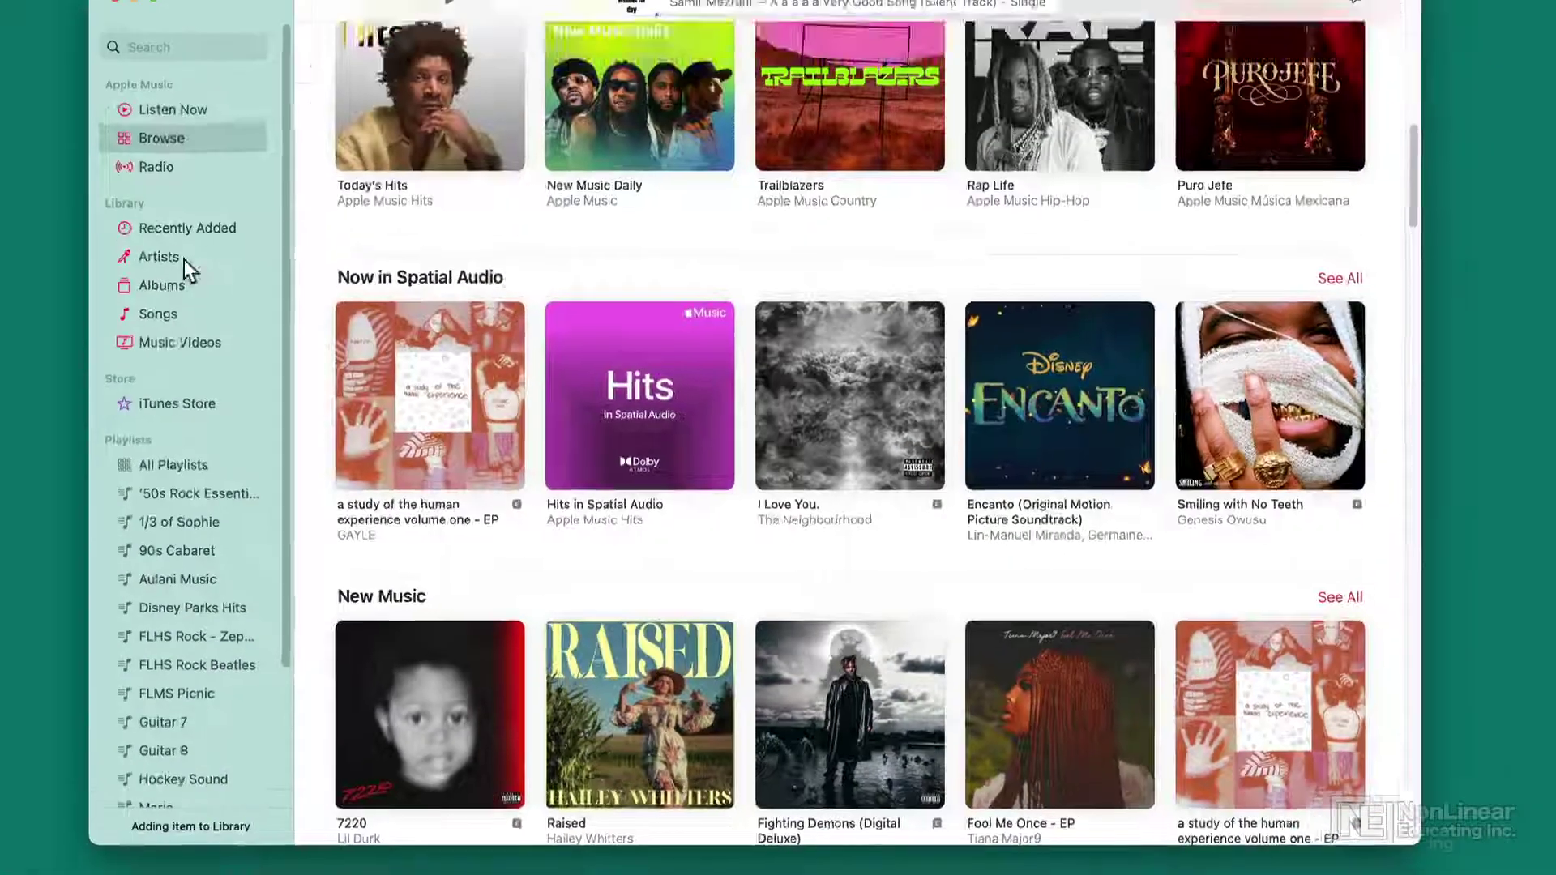
Step: Find The Neighbourhood among the library's artists and look over the album's track list
{"action": "left_click", "coordinate": [183, 261]}
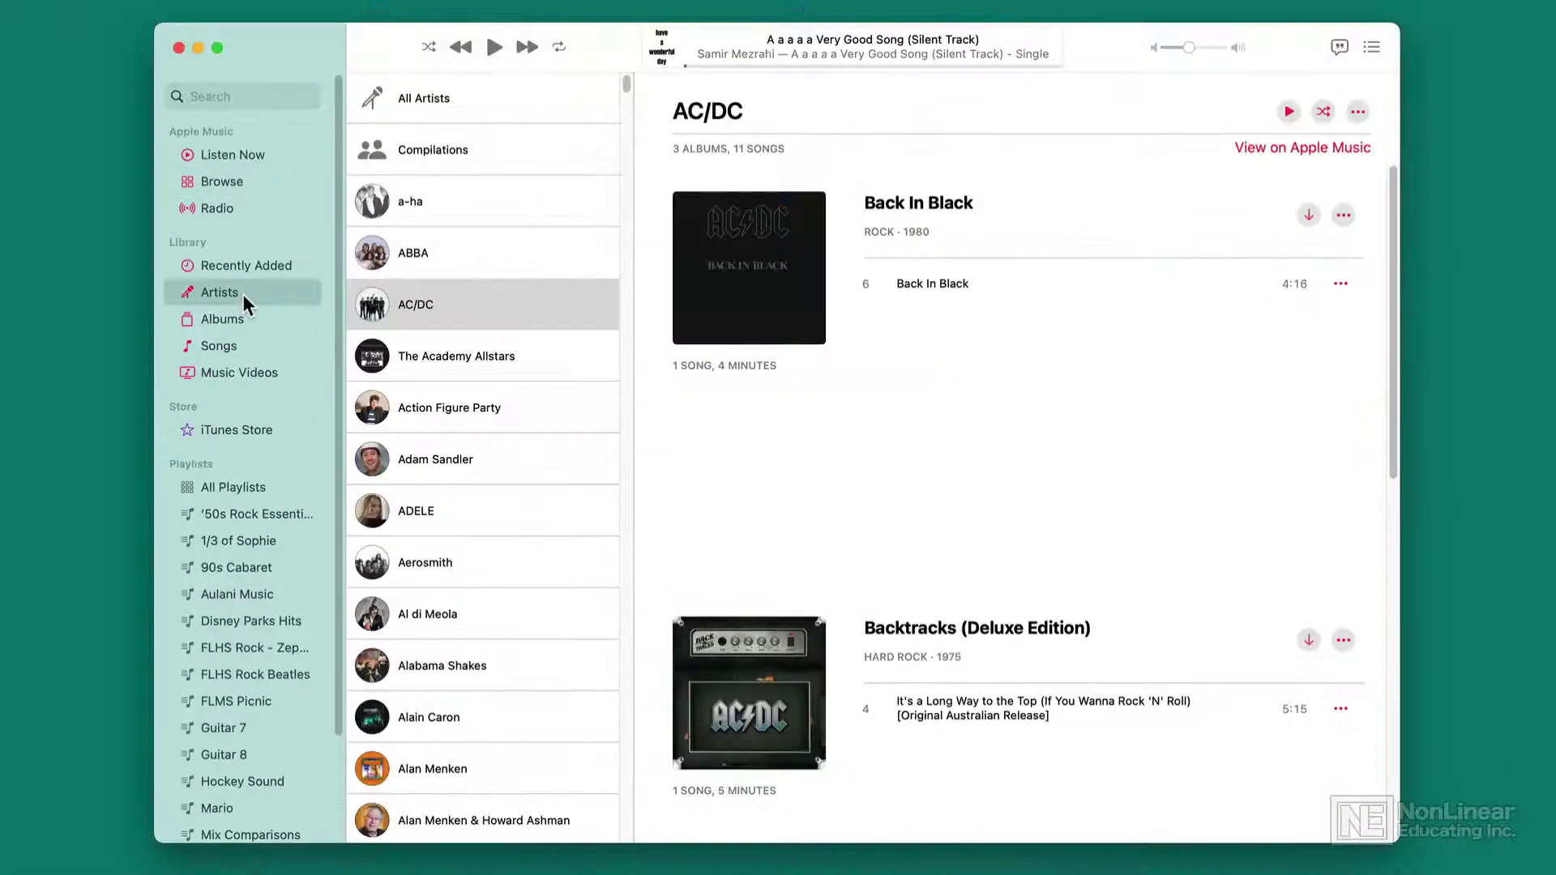
{"action": "left_click", "coordinate": [514, 251]}
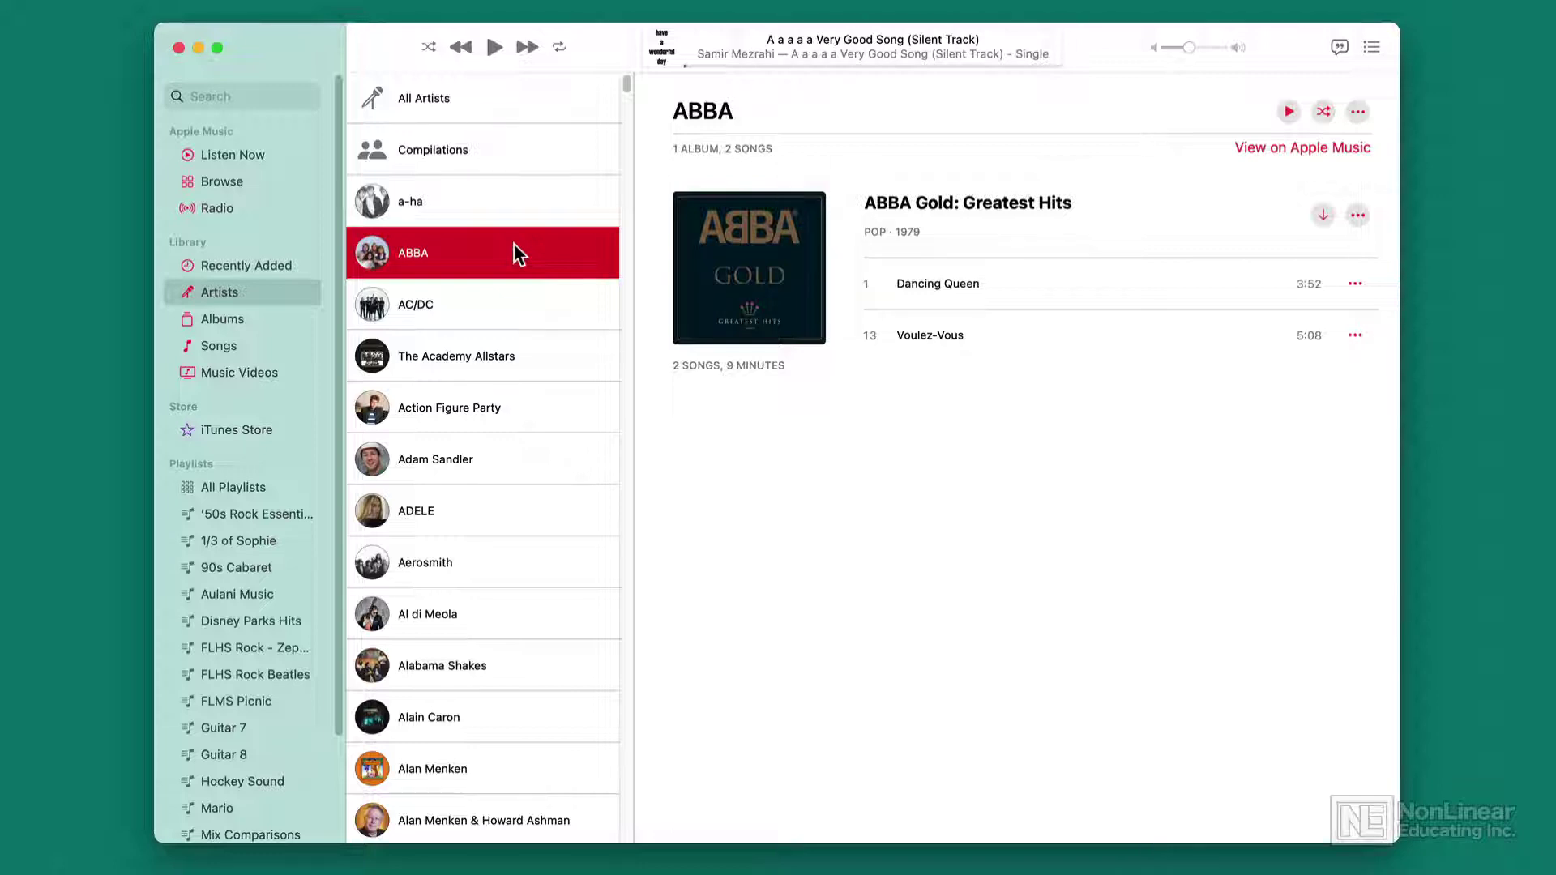
{"action": "type", "text": "neighbourhood"}
{"action": "scroll", "coordinate": [522, 539], "scroll_direction": "down", "scroll_amount": 2}
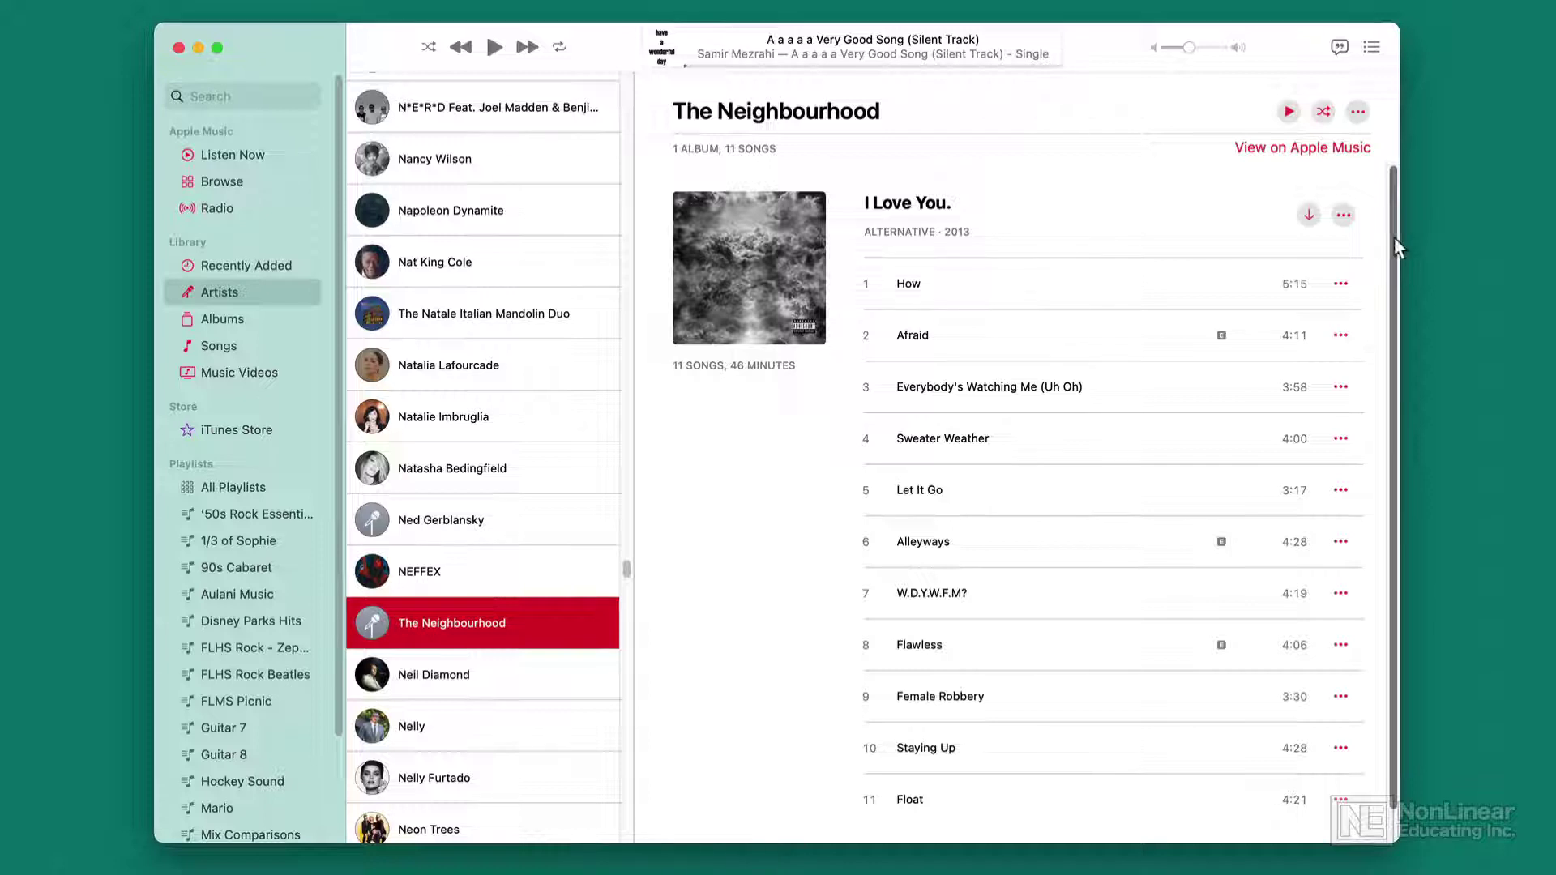
{"action": "scroll", "coordinate": [1394, 236], "scroll_direction": "down", "scroll_amount": 1}
{"action": "scroll", "coordinate": [1375, 251], "scroll_direction": "up", "scroll_amount": 1}
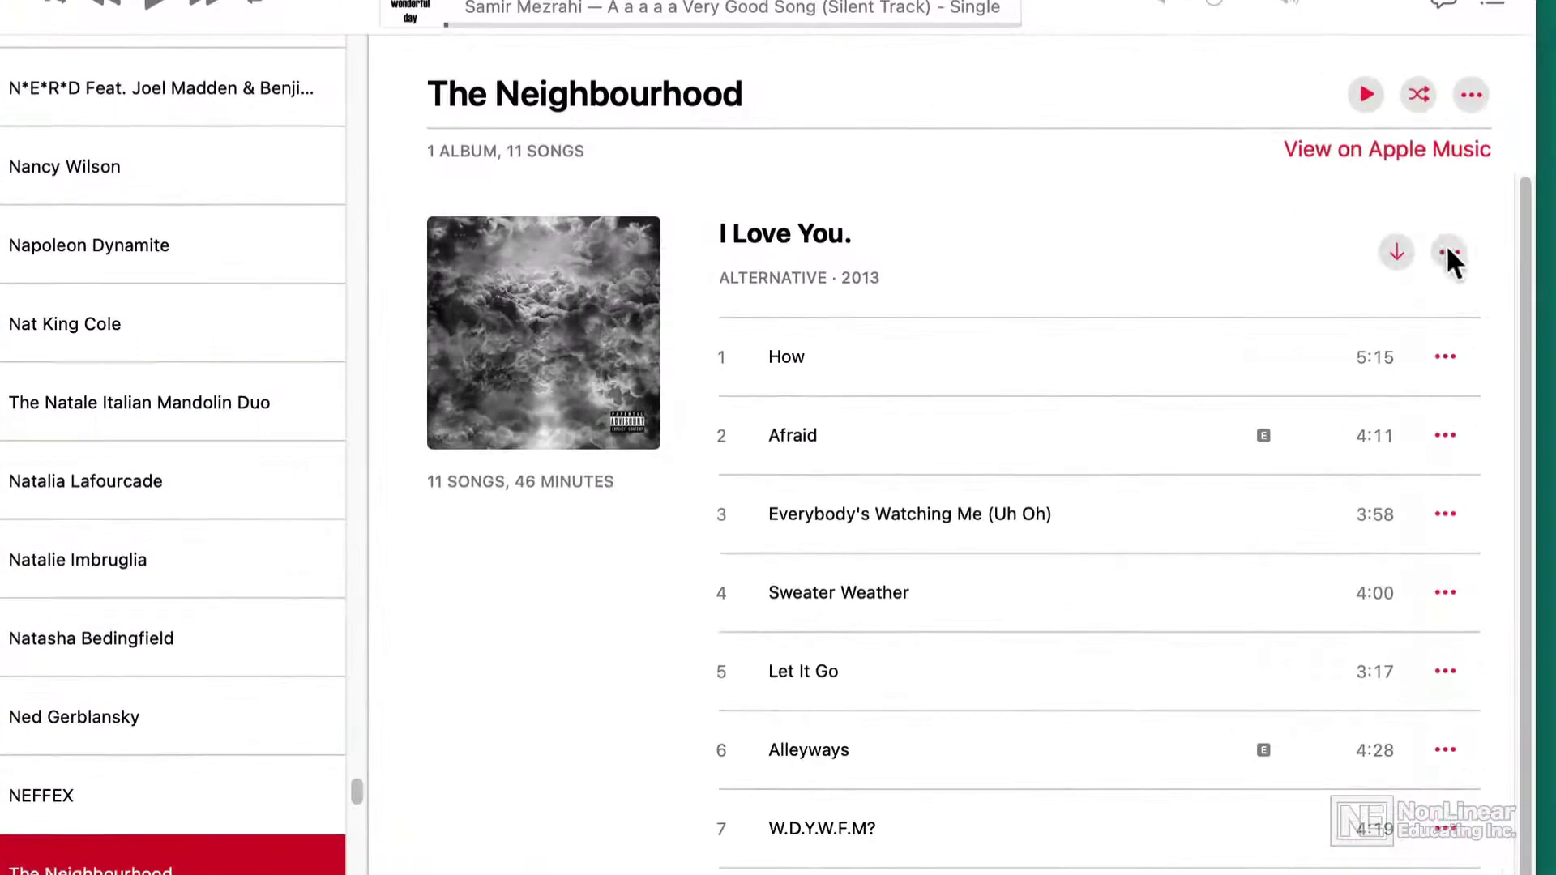
Step: Delete the album "I Love You." from the library and its songs from the Cloud Music Library
{"action": "left_click", "coordinate": [1344, 215]}
{"action": "left_click", "coordinate": [1324, 830]}
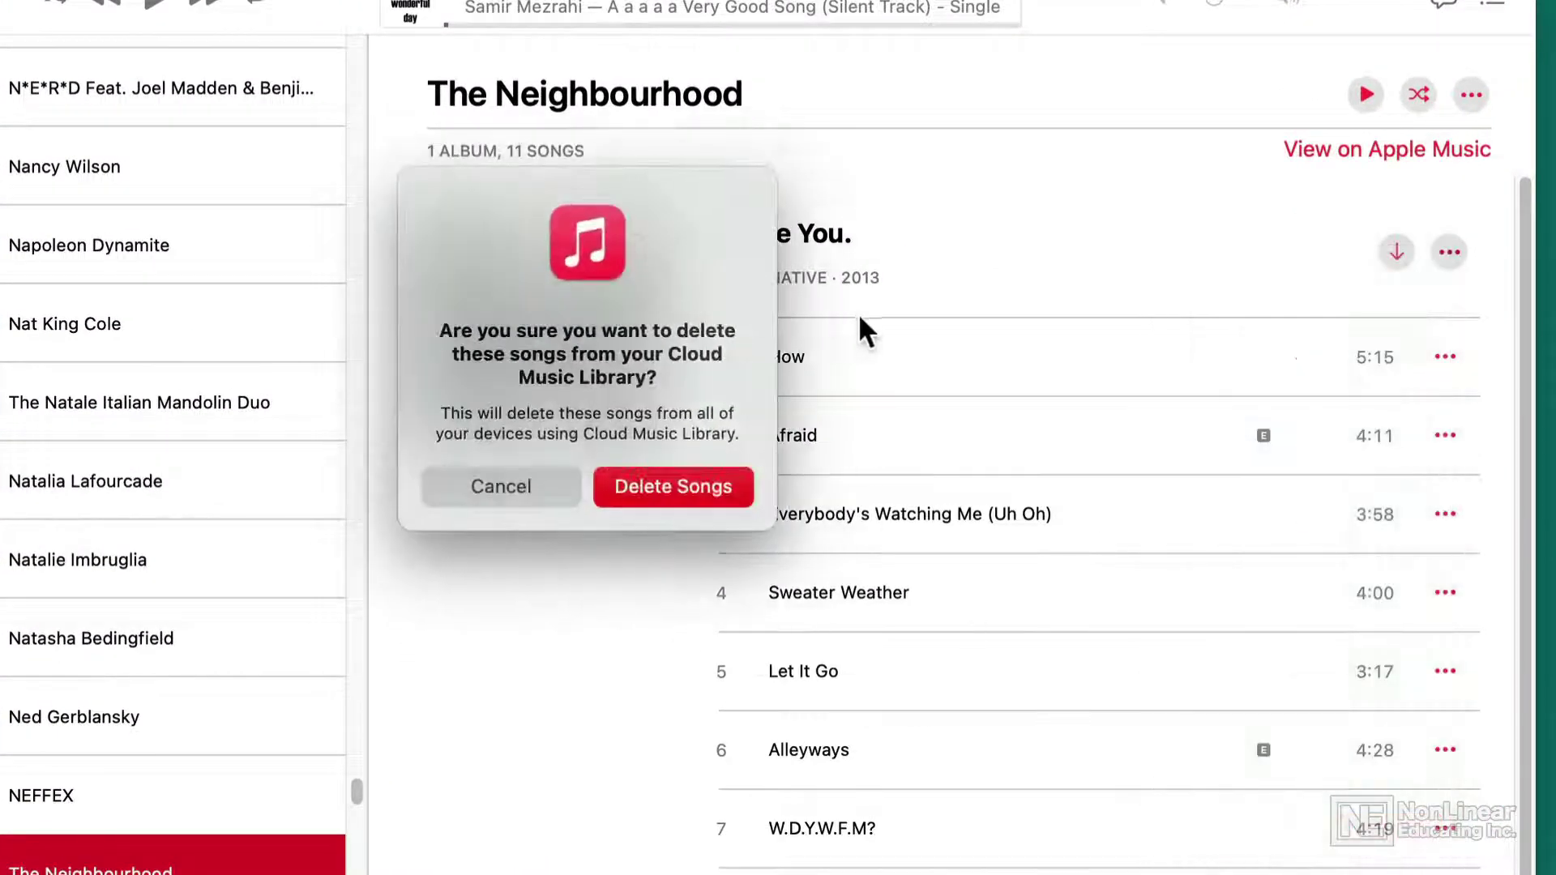
{"action": "left_click", "coordinate": [722, 473]}
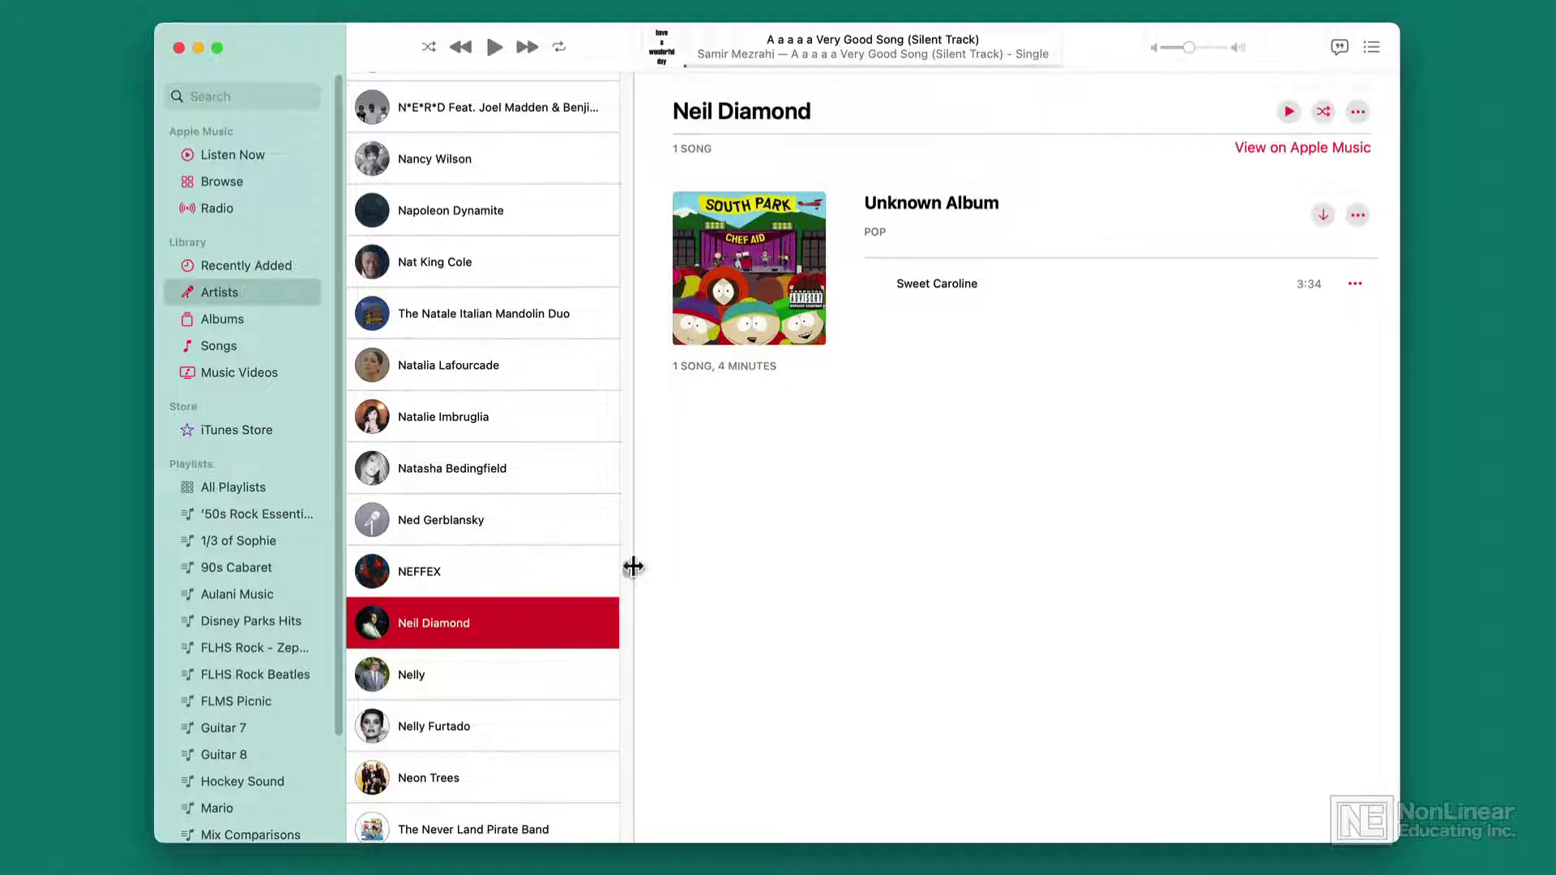
Step: Go back to AC/DC in the artist list, start playing "Back In Black" and pause it
{"action": "left_click_drag", "start_coordinate": [633, 566], "coordinate": [621, 56]}
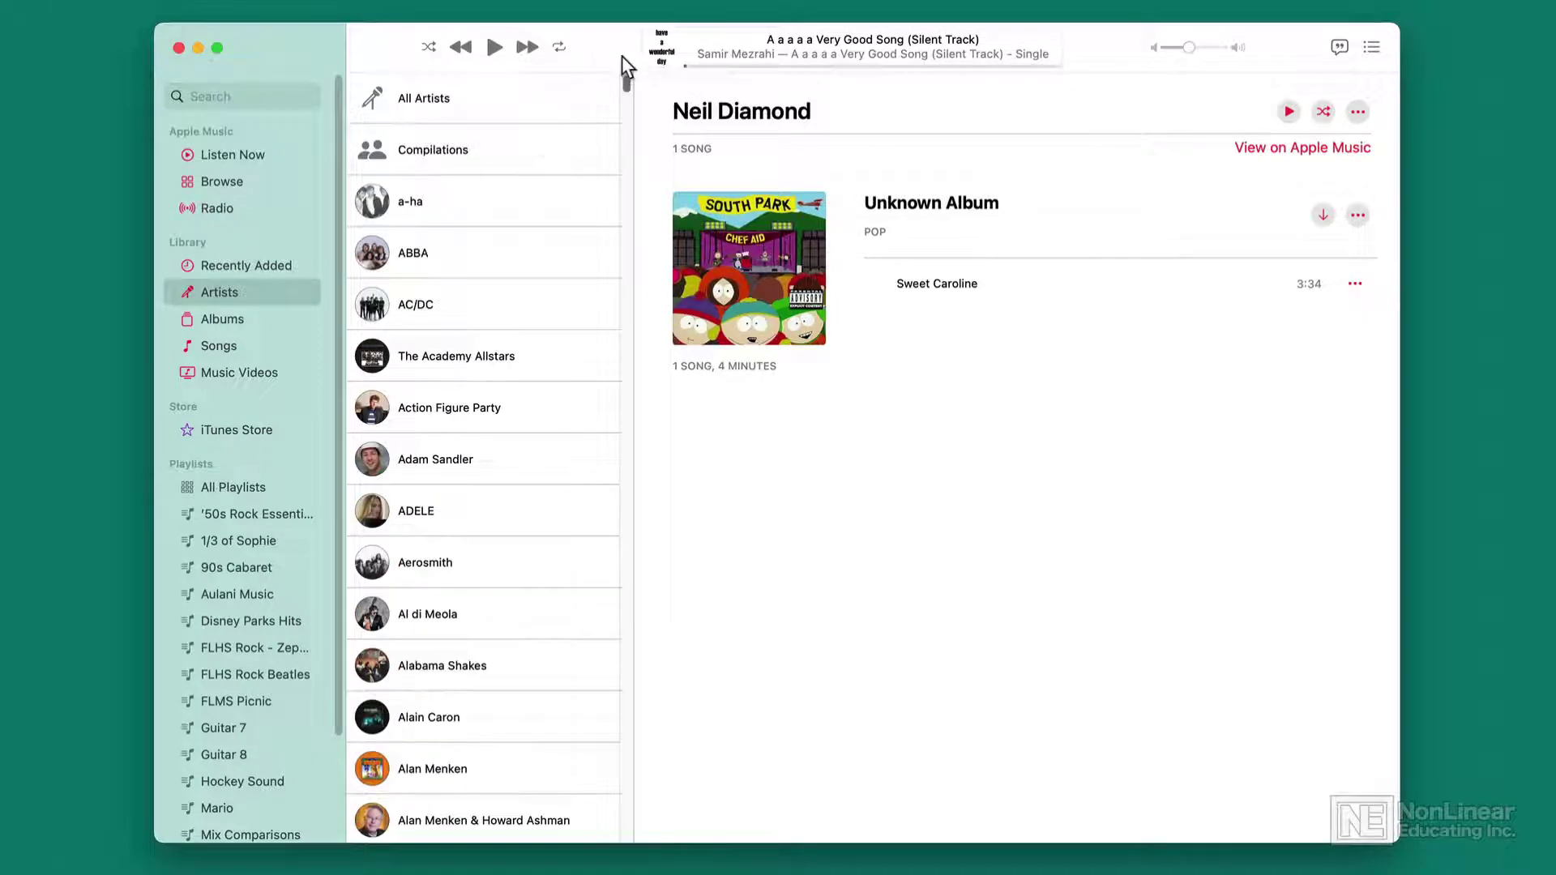
{"action": "left_click", "coordinate": [485, 208]}
{"action": "left_click", "coordinate": [479, 247]}
{"action": "left_click", "coordinate": [479, 304]}
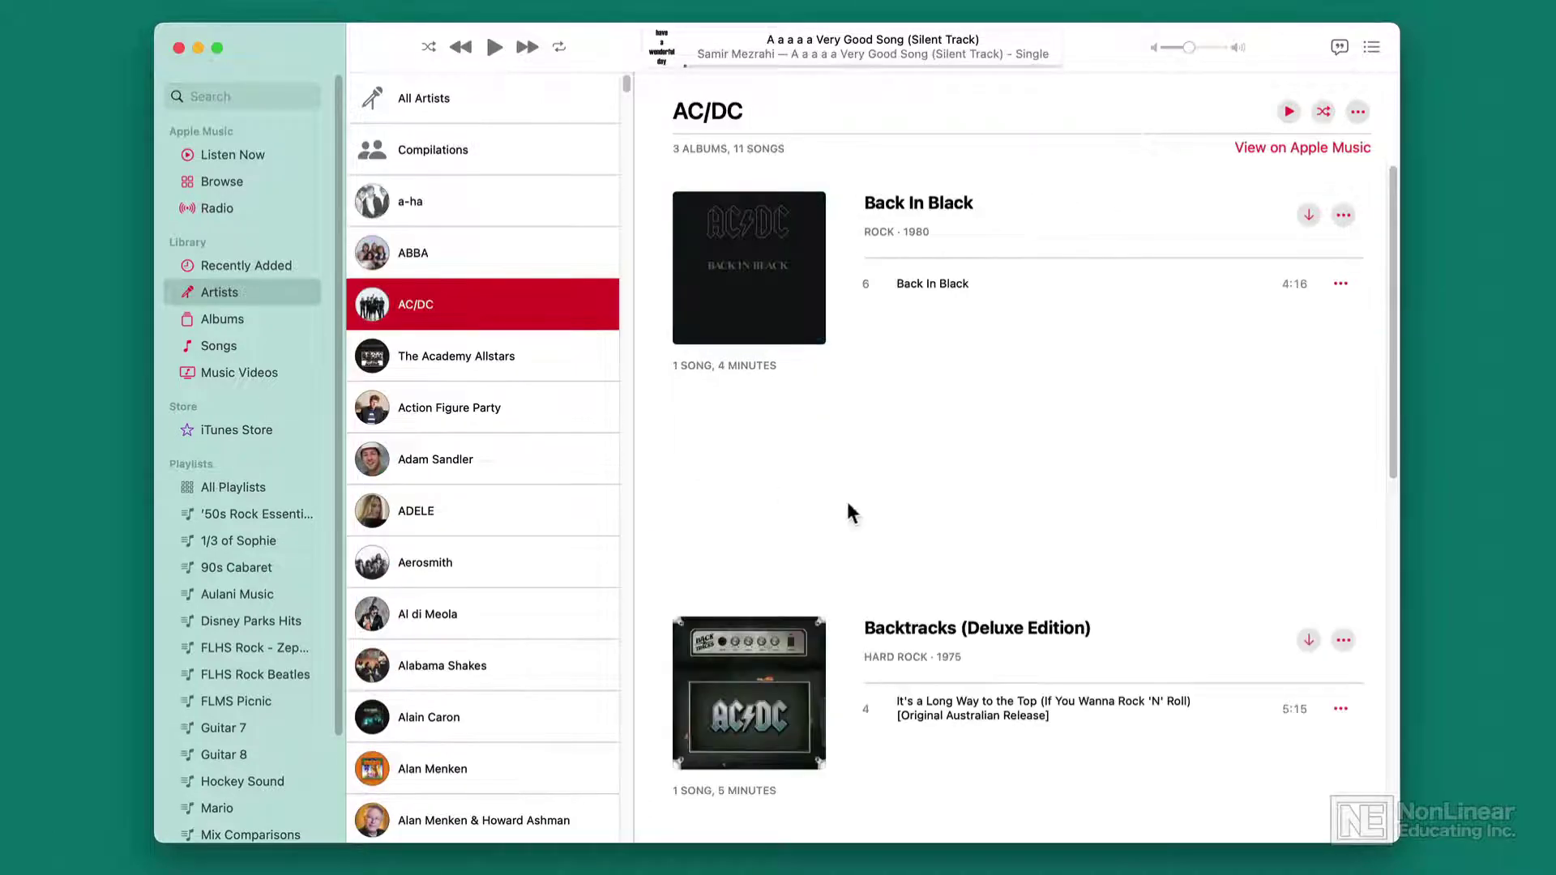
{"action": "double_click", "coordinate": [963, 286]}
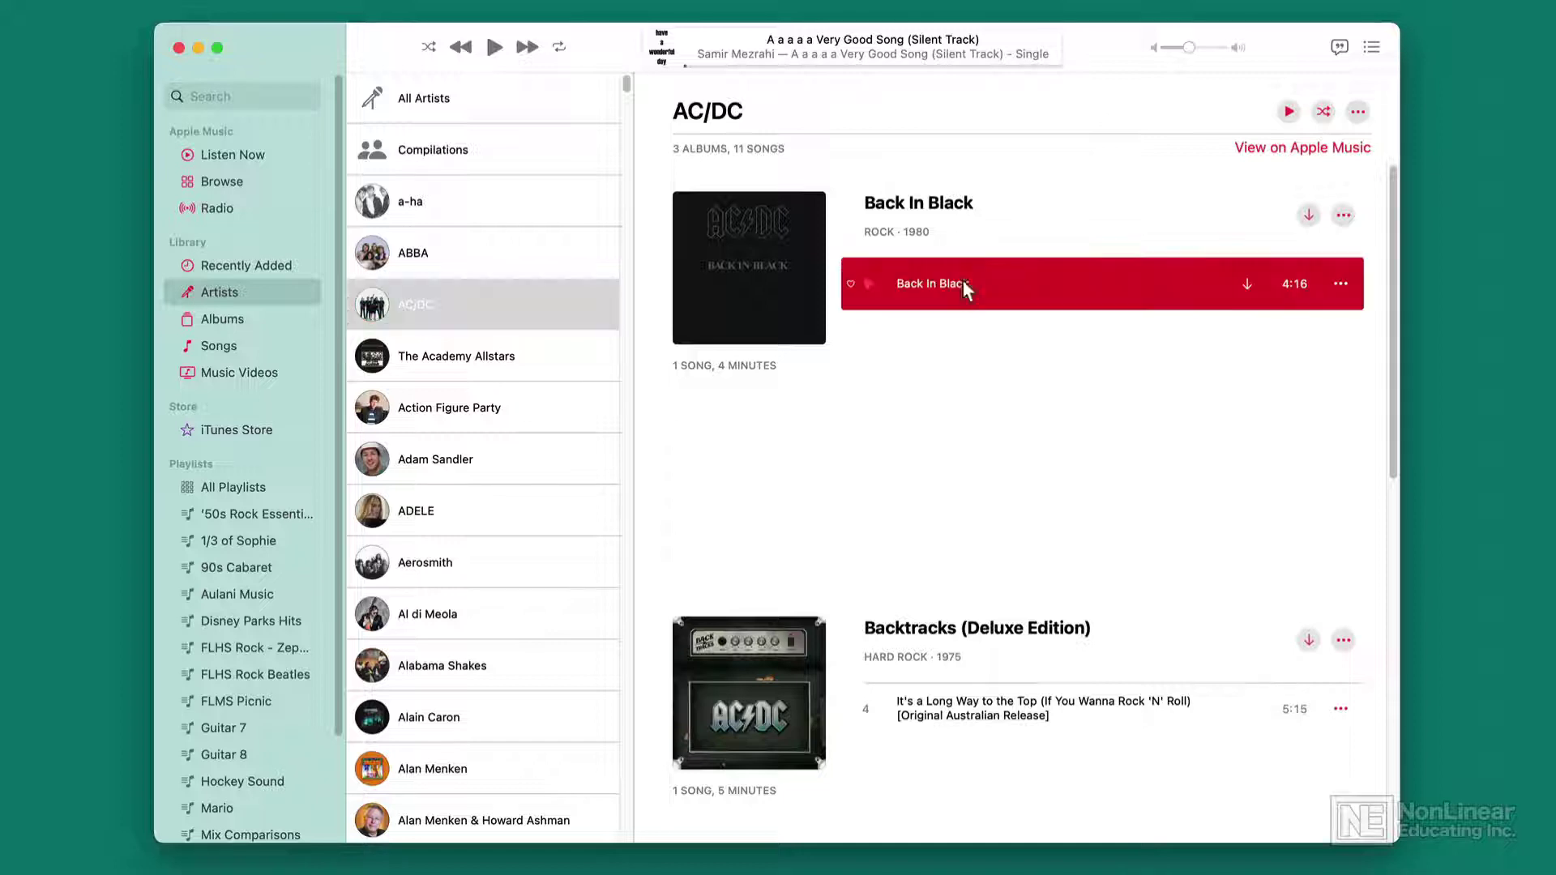
{"action": "left_click", "coordinate": [497, 48]}
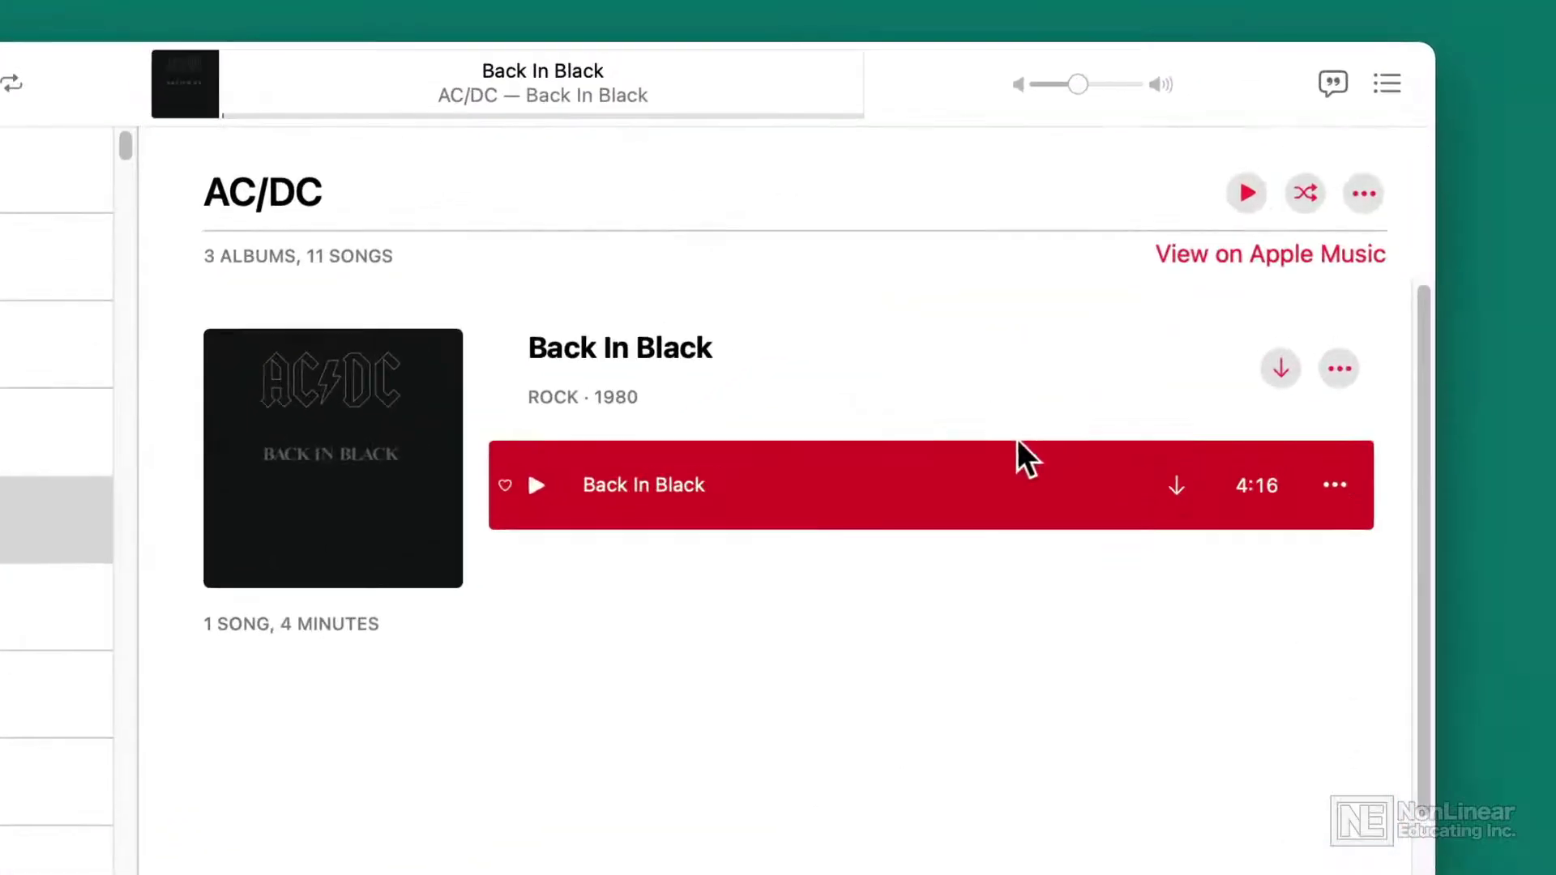
Step: Show the lyrics of "Back In Black", read through them and hide them again
{"action": "left_click", "coordinate": [1332, 83]}
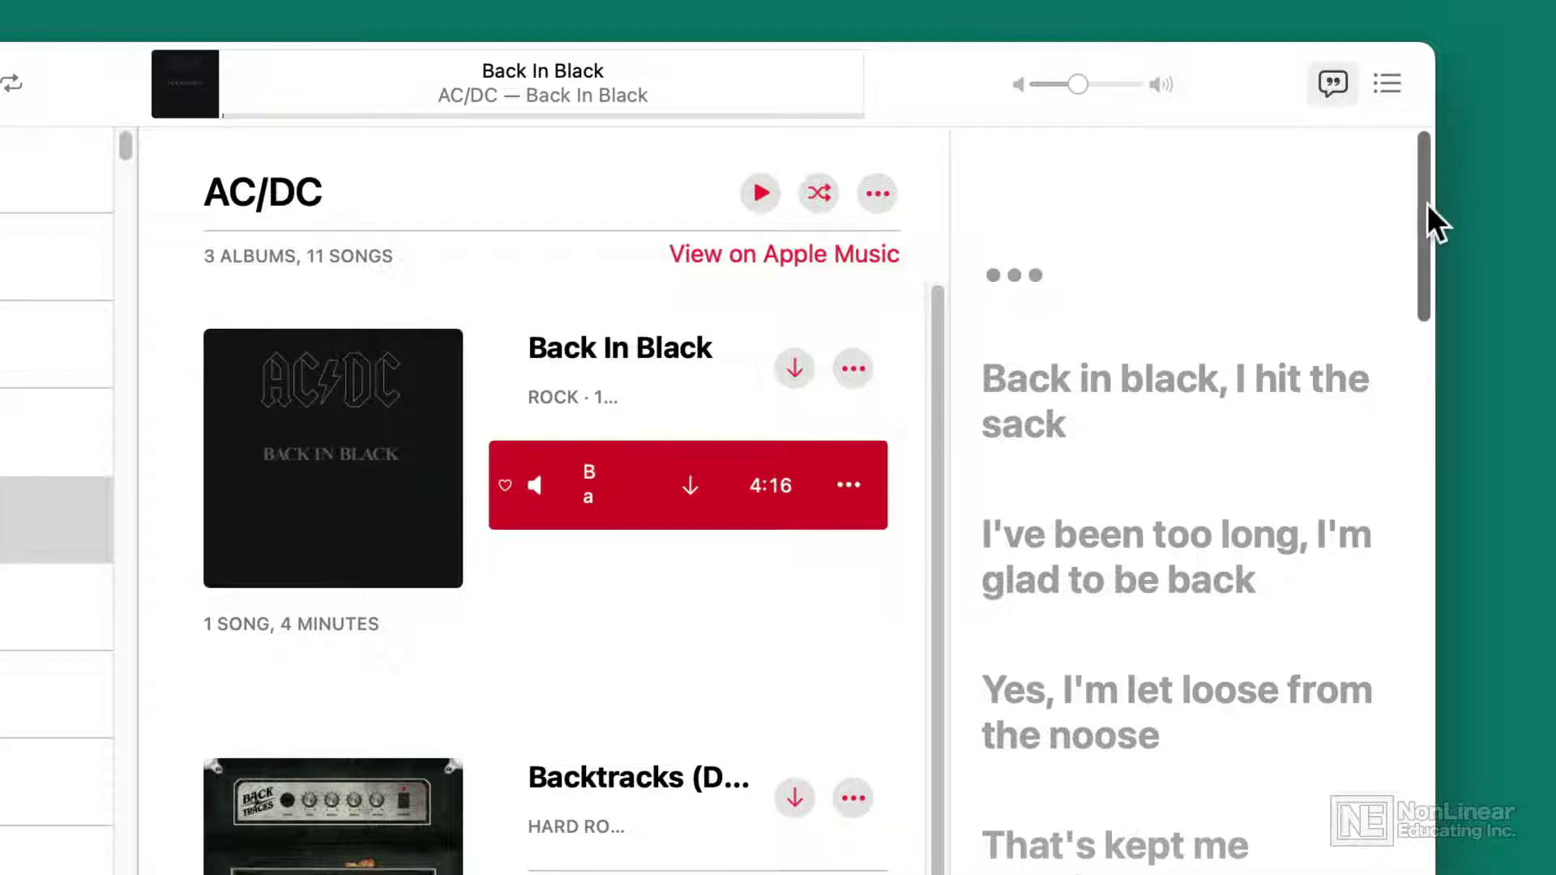
{"action": "left_click_drag", "start_coordinate": [1423, 206], "coordinate": [1423, 767]}
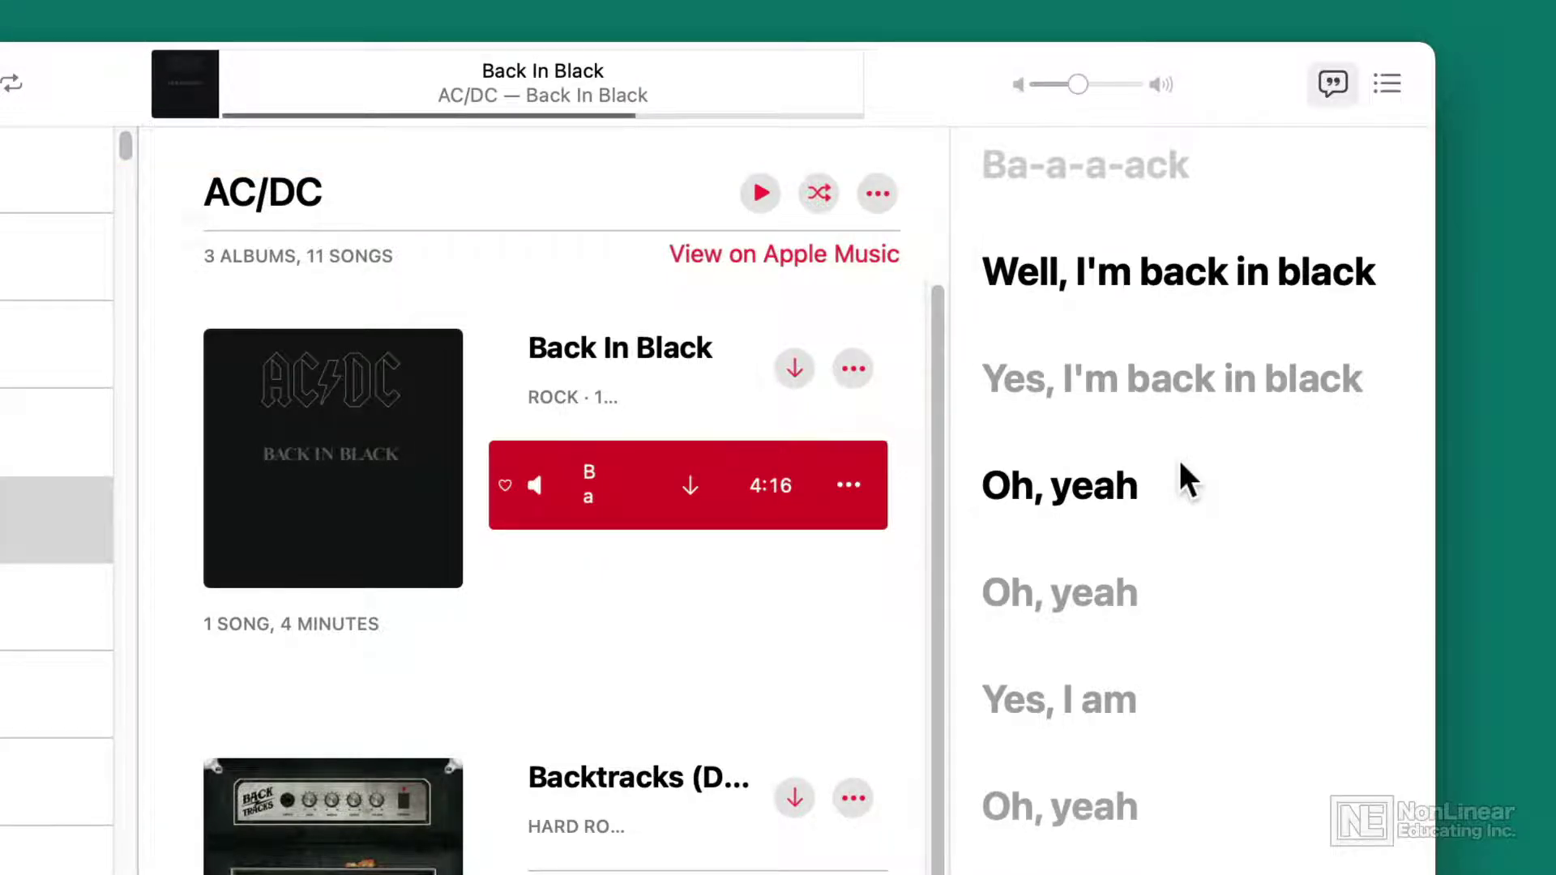
{"action": "left_click", "coordinate": [1333, 81]}
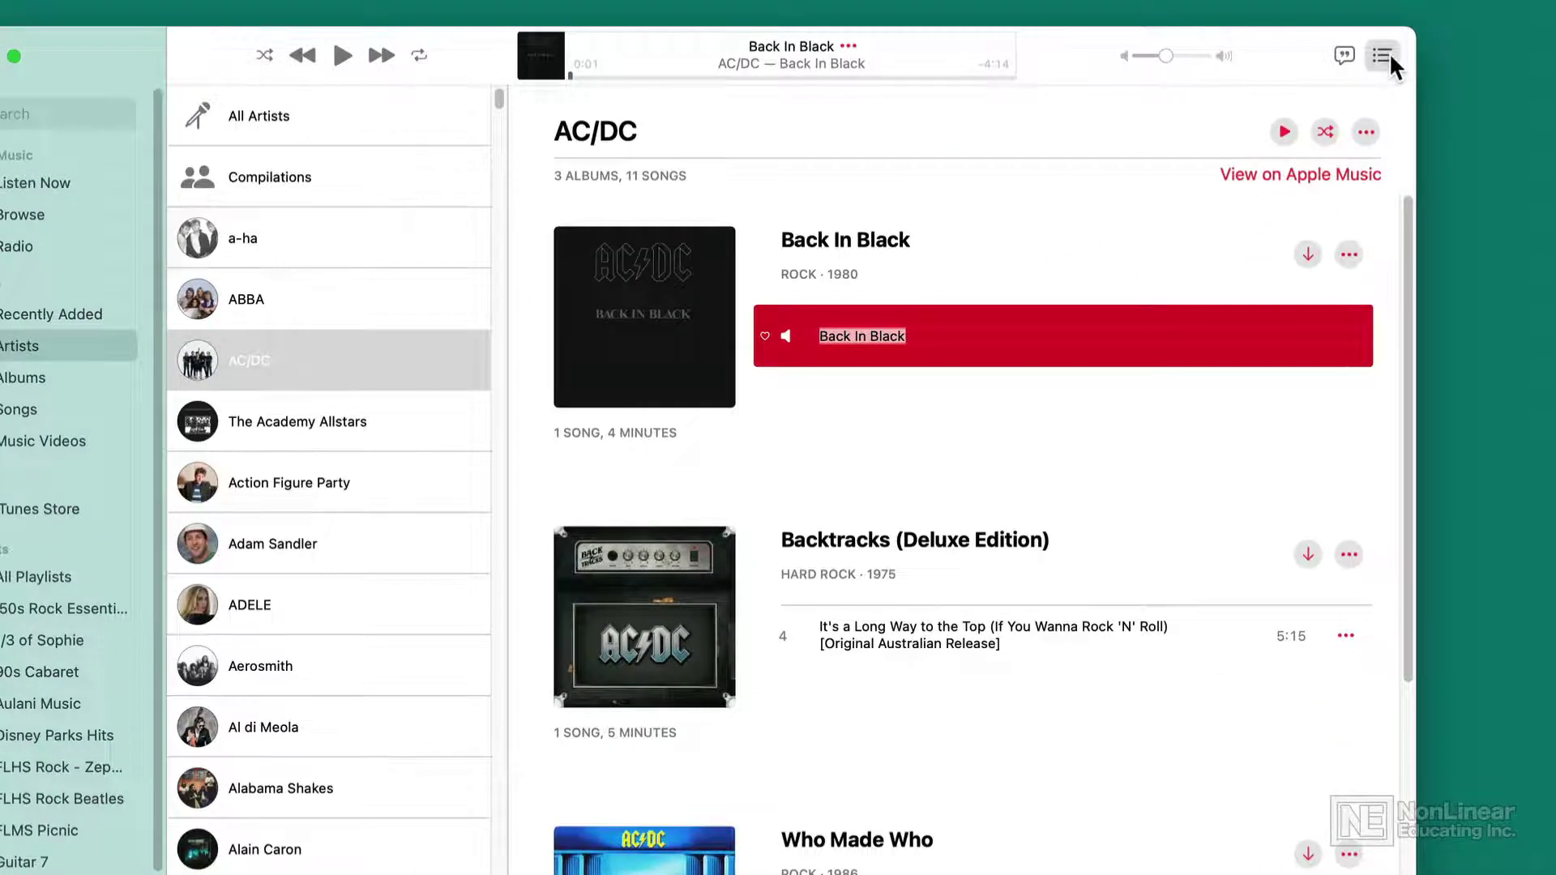
Step: Show the Playing Next queue and review the options available for its first song, "It's a Long Way to the Top"
{"action": "left_click", "coordinate": [1384, 64]}
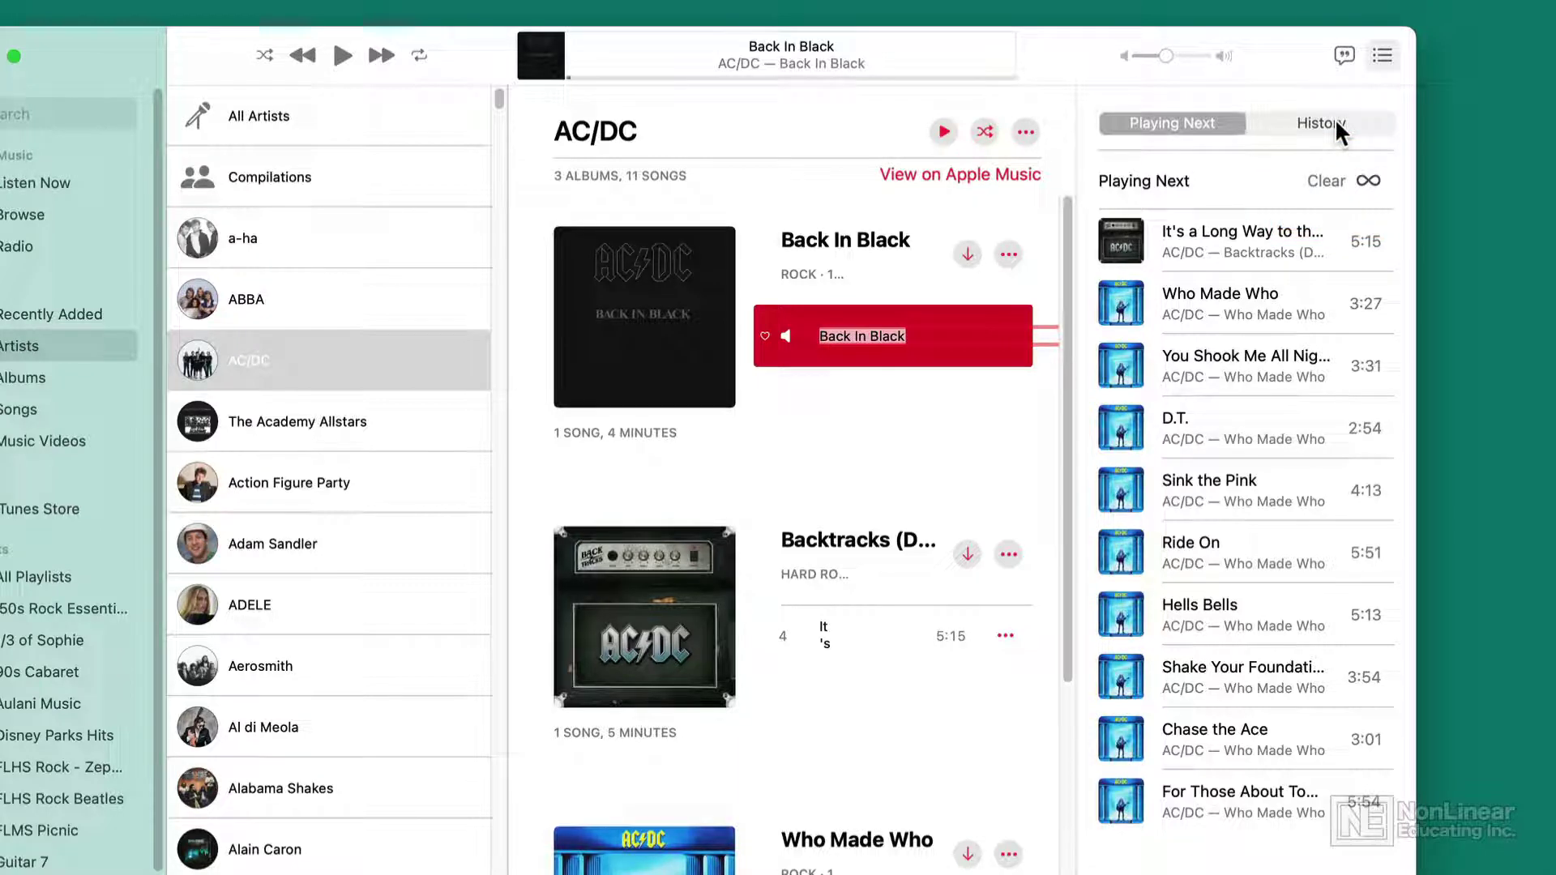
{"action": "mouse_move", "coordinate": [1218, 236]}
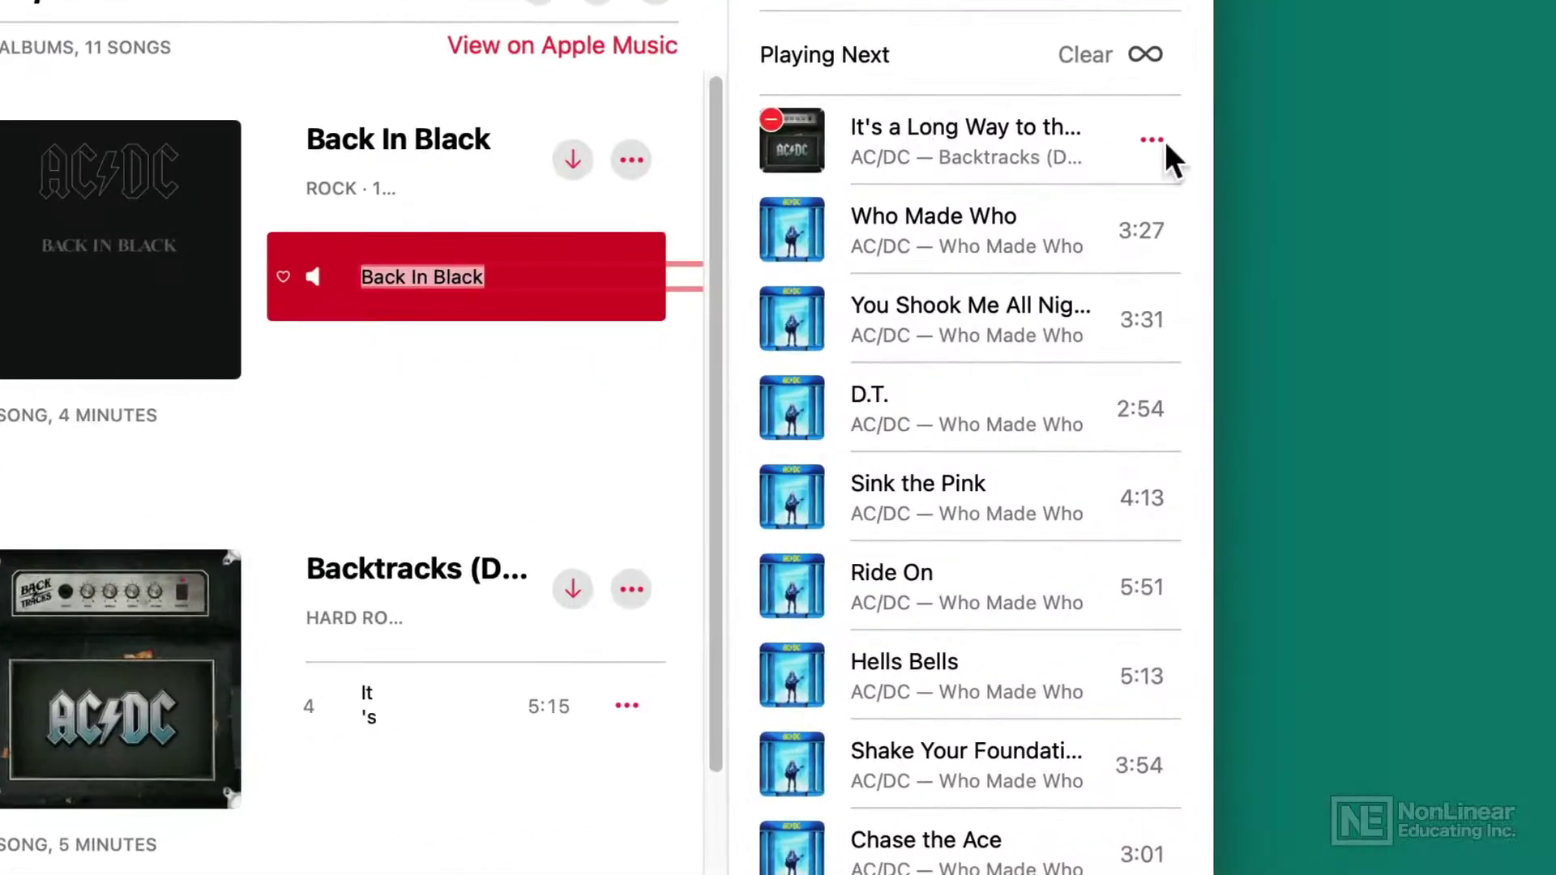
{"action": "left_click", "coordinate": [1152, 141]}
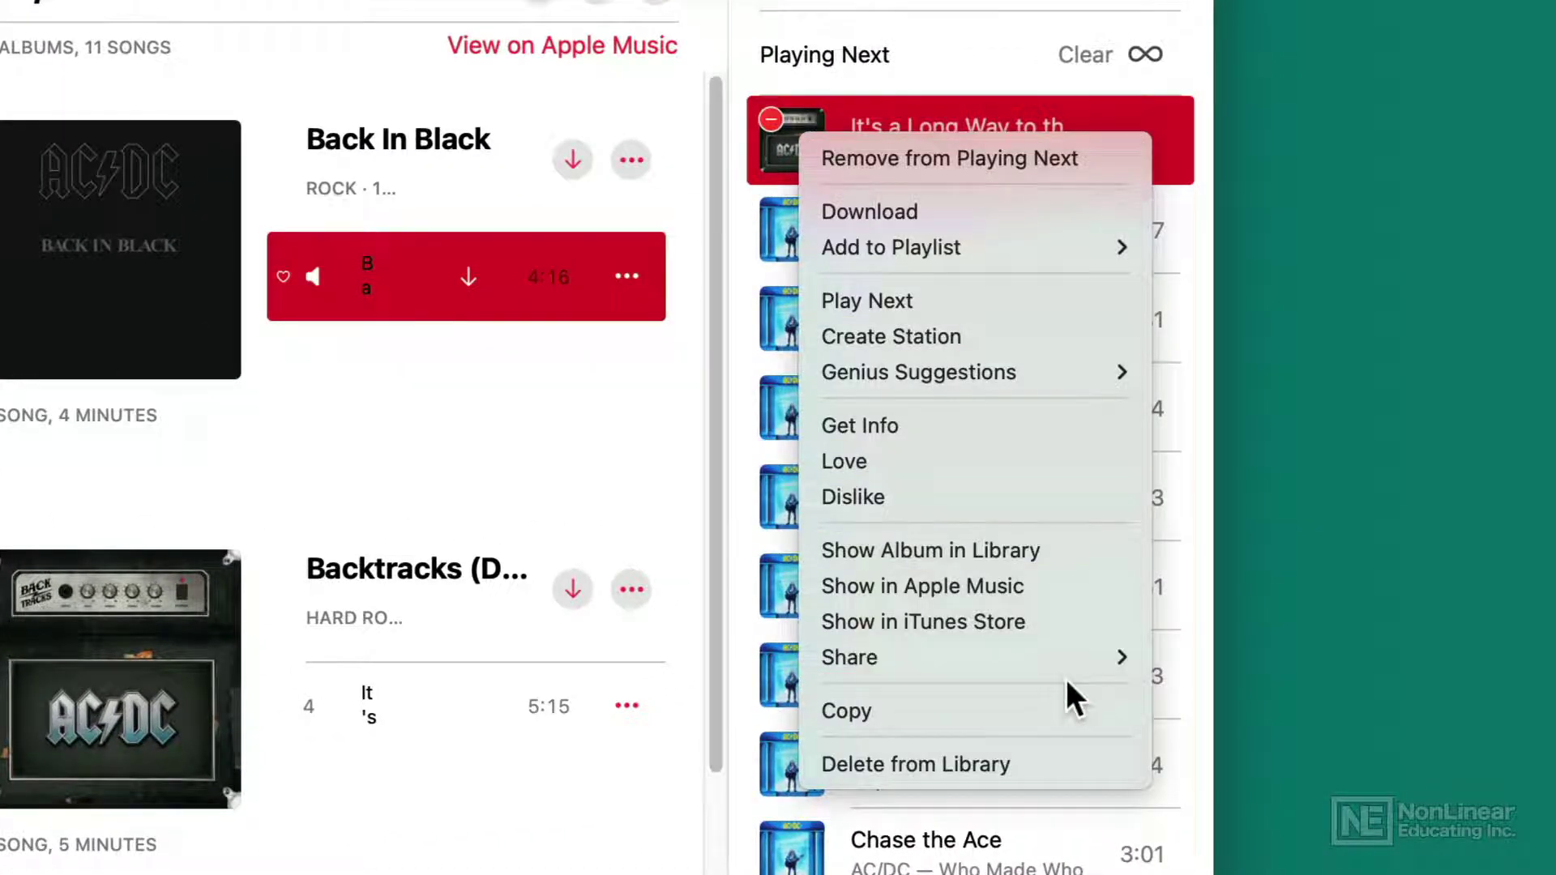
{"action": "left_click", "coordinate": [1122, 92]}
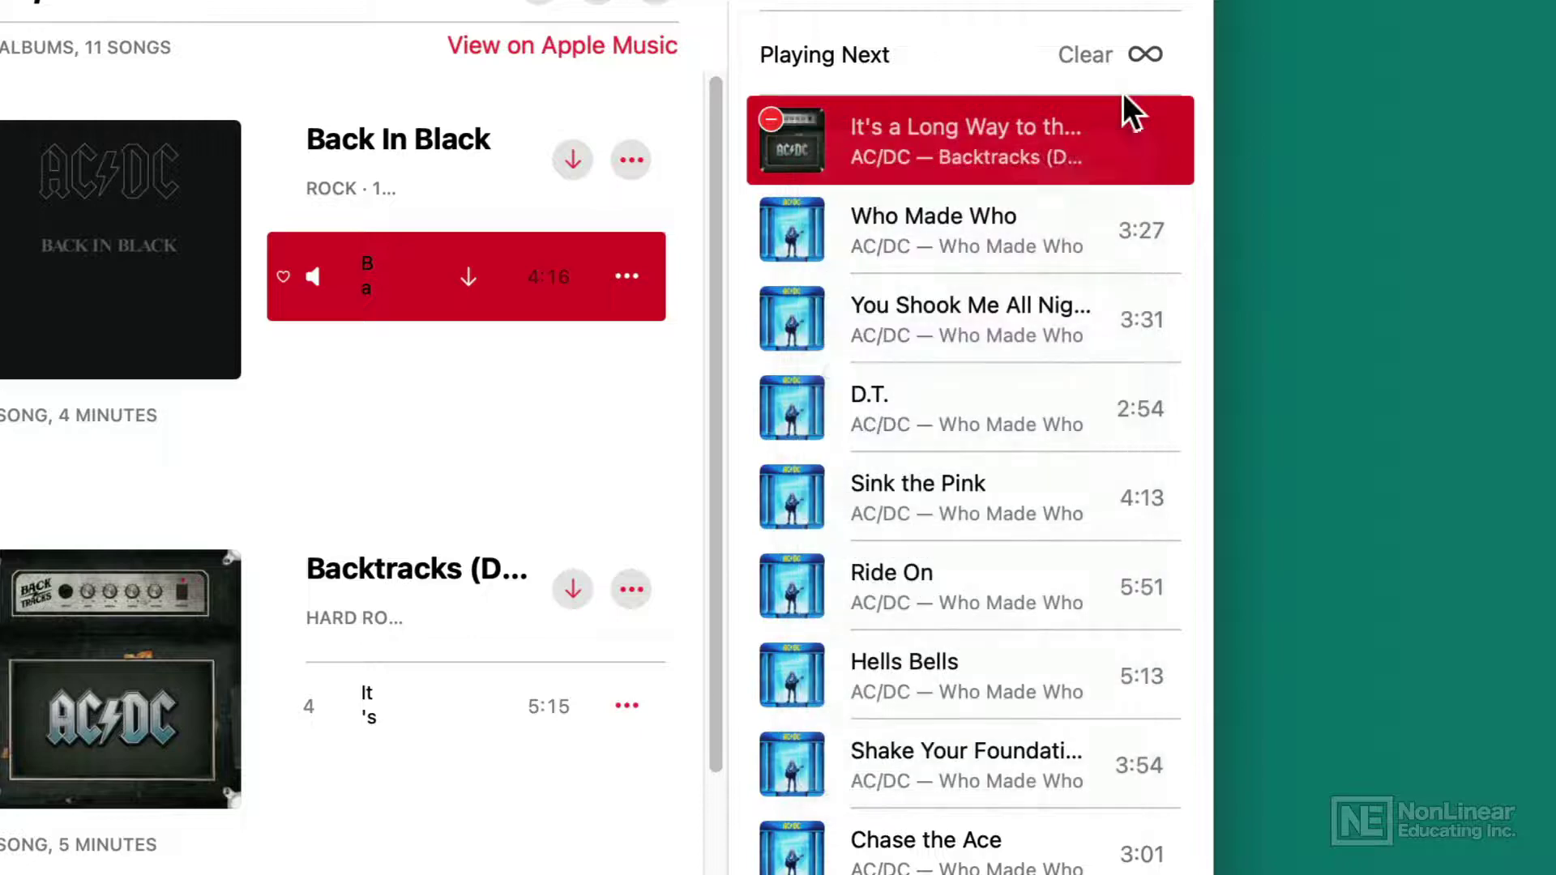
Step: Turn on Autoplay for the Playing Next queue, look through the similar songs and hide the queue
{"action": "left_click", "coordinate": [1143, 49]}
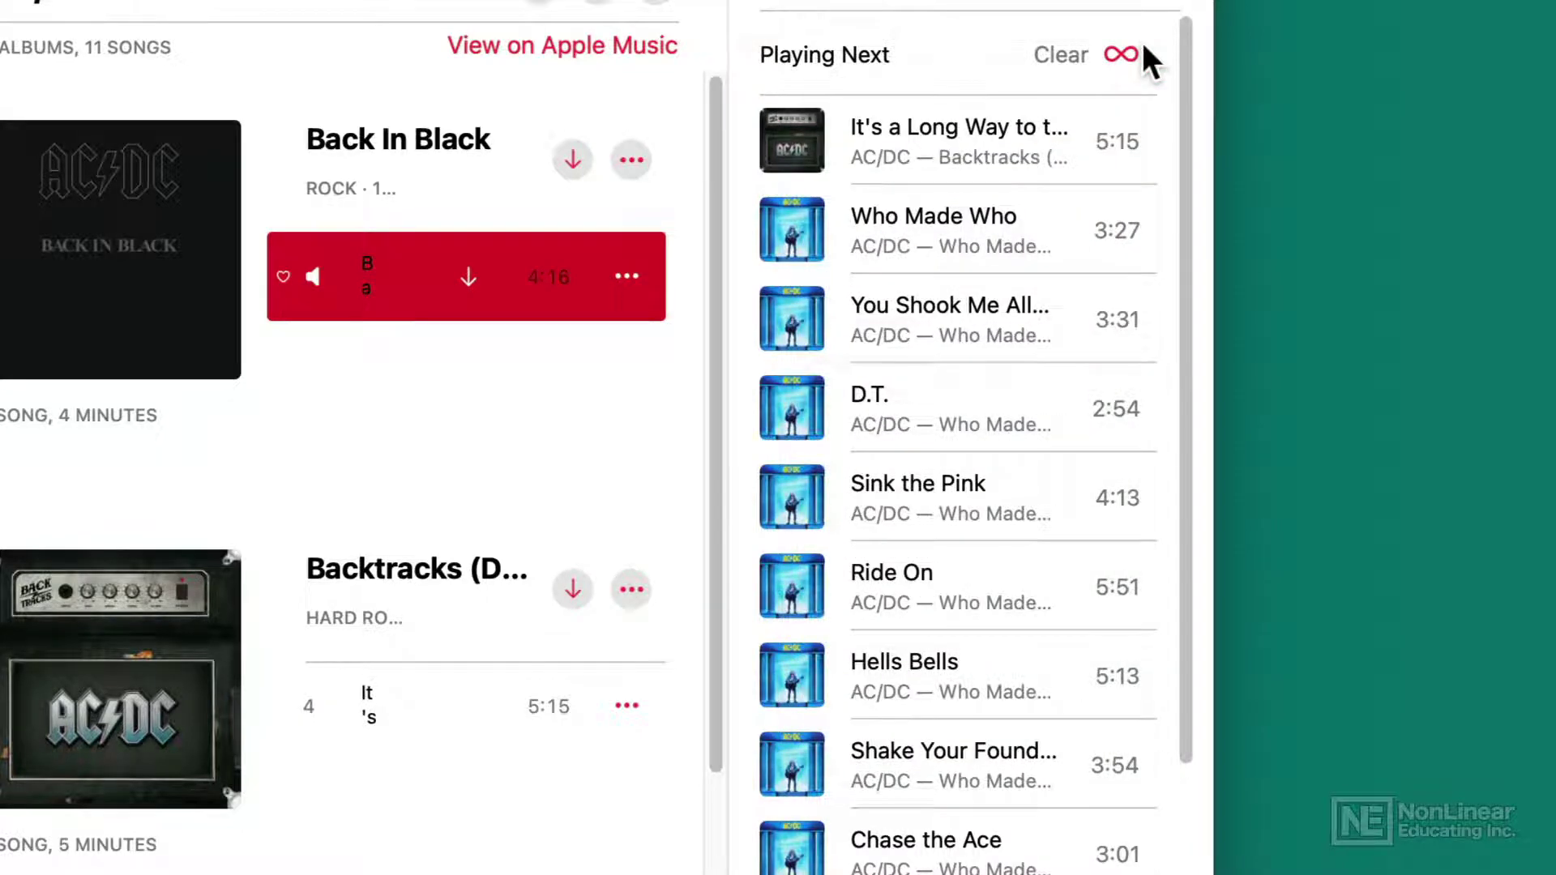
{"action": "scroll", "coordinate": [1042, 261], "scroll_direction": "down", "scroll_amount": 10}
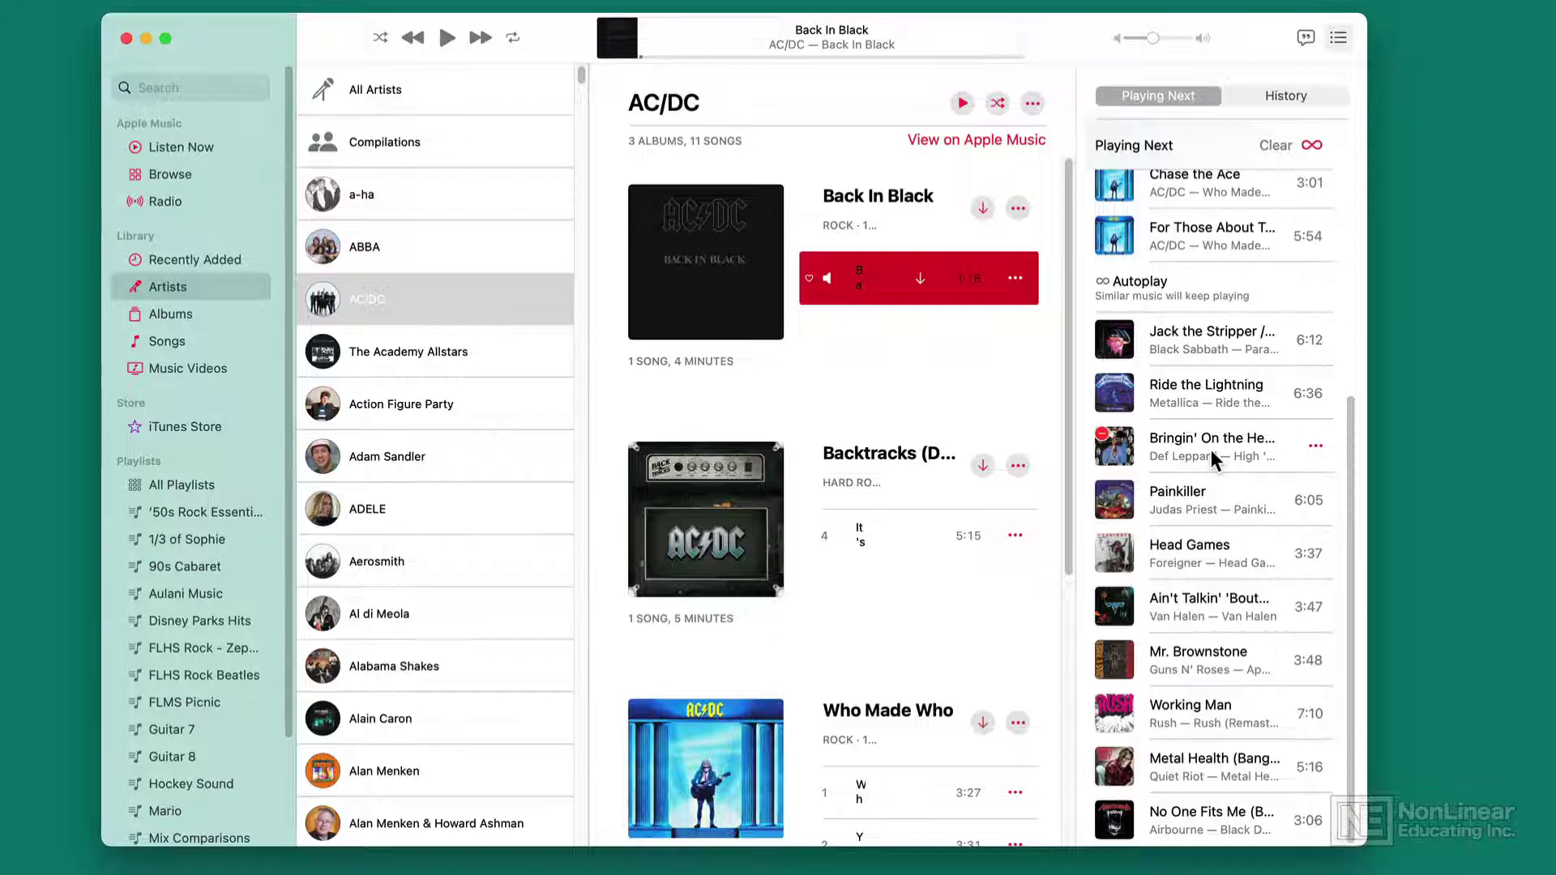
{"action": "left_click", "coordinate": [1340, 39]}
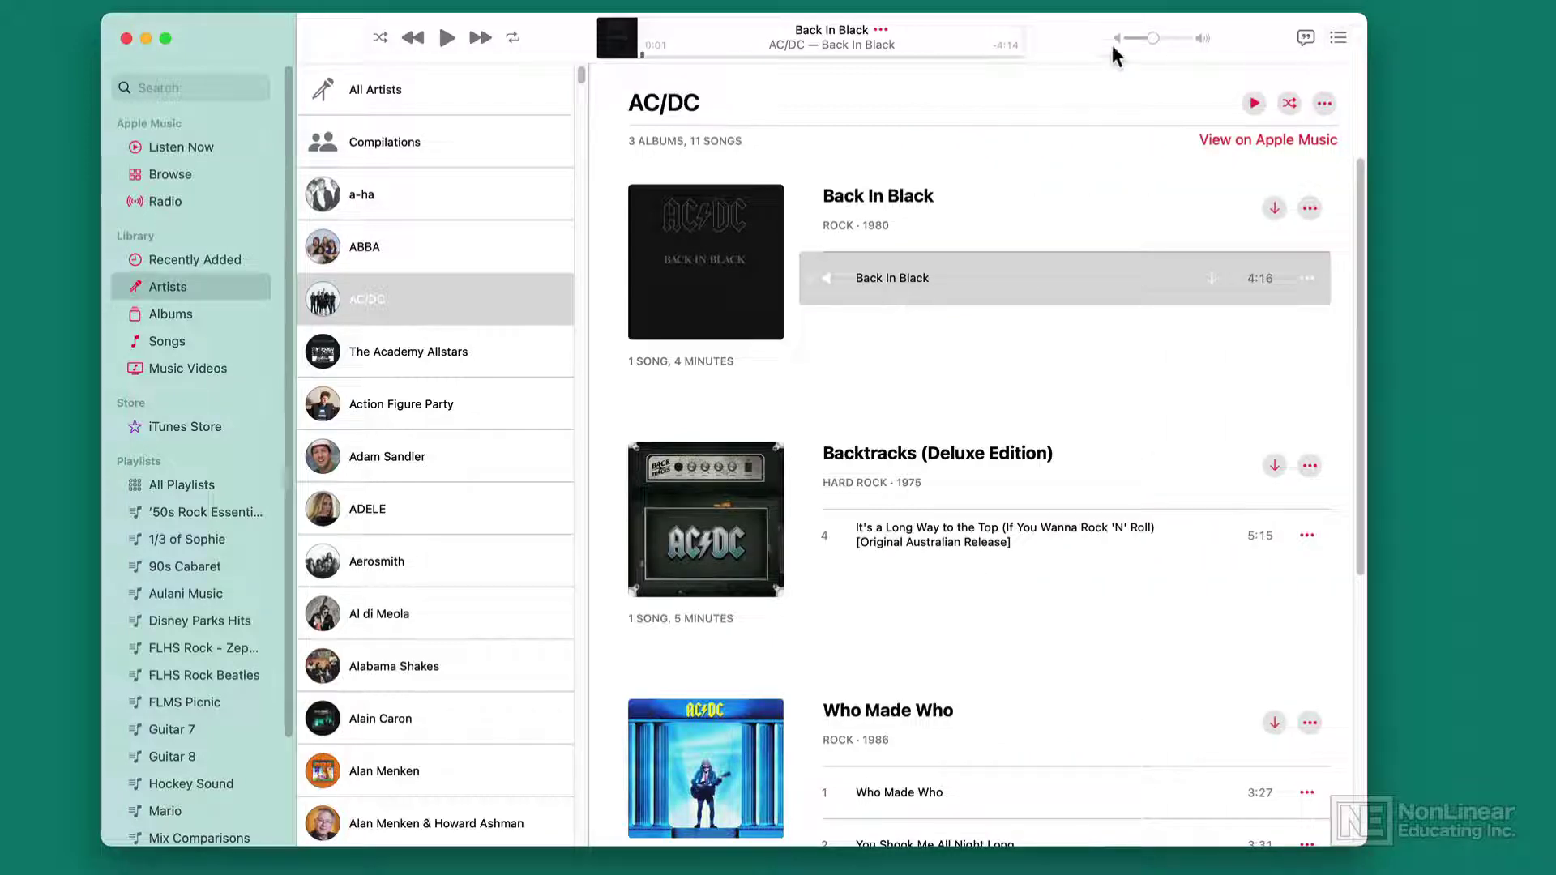